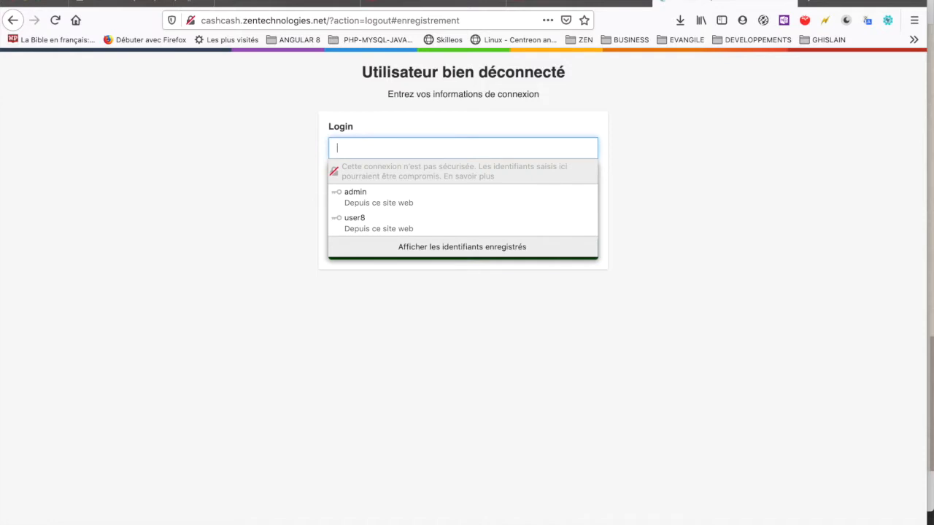
Step: Sign in as the administrator using the saved login credentials
key("Tab")
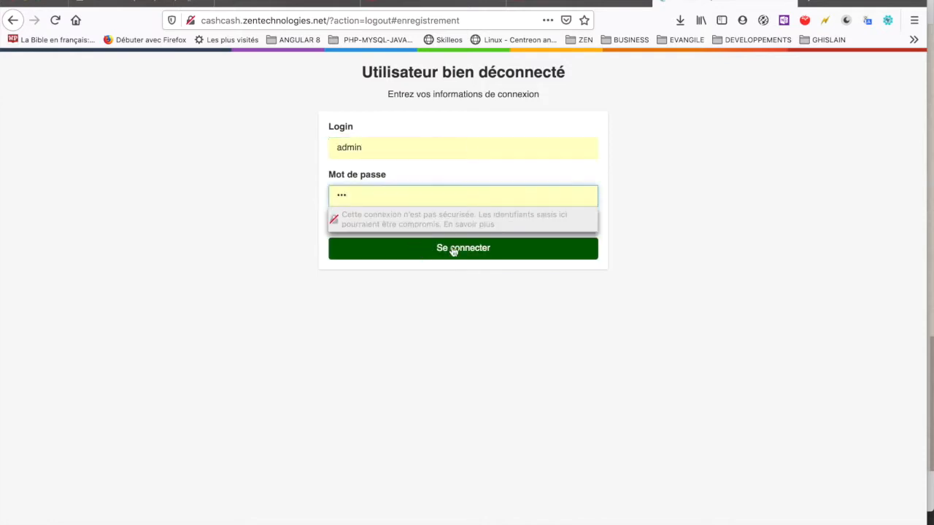
left_click(490, 248)
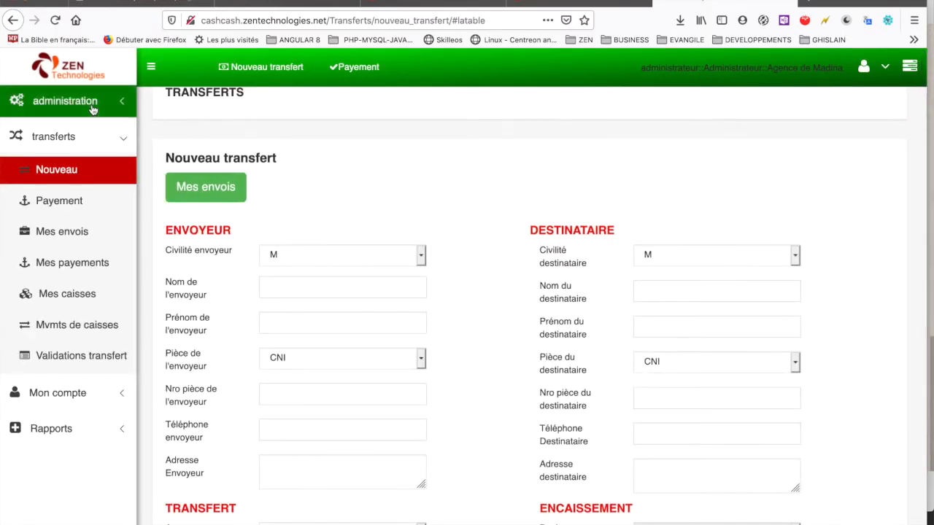
Step: Open the Agences list under administration and scroll the table sideways to review its columns
left_click(63, 104)
left_click(48, 135)
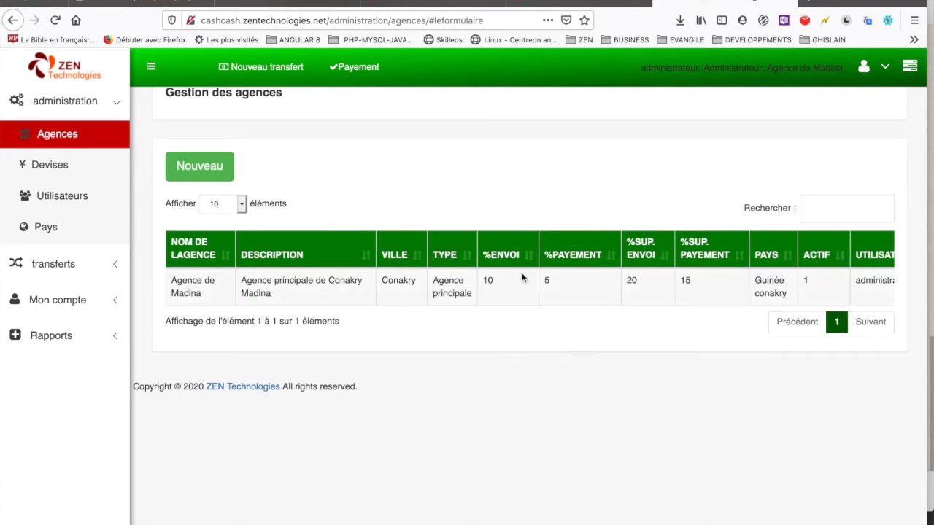
scroll(617, 280, "right", 2)
scroll(617, 281, "left", 2)
scroll(618, 281, "right", 2)
scroll(617, 280, "left", 2)
scroll(749, 300, "right", 2)
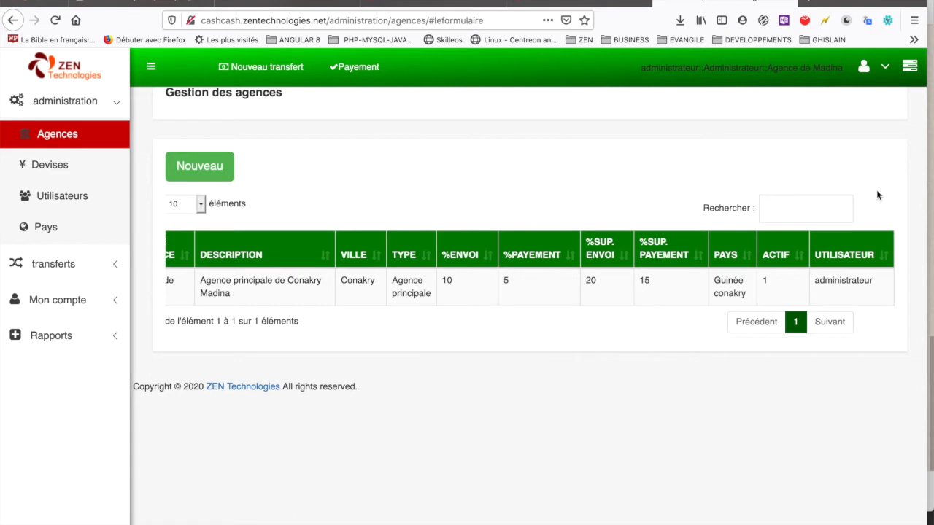
scroll(680, 152, "left", 3)
Step: Open the Pays list, select the Guinée conakry (GNF) row, then go to Utilisateurs
left_click(60, 228)
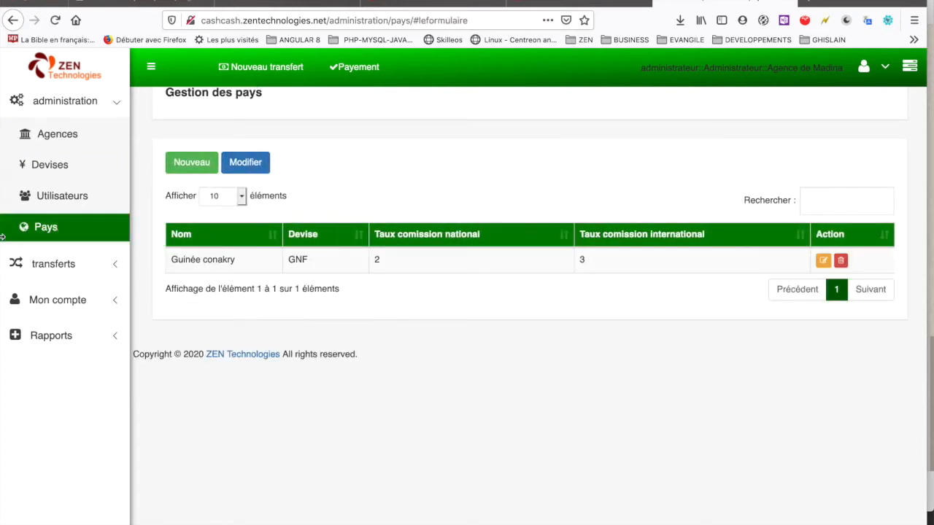
left_click(217, 260)
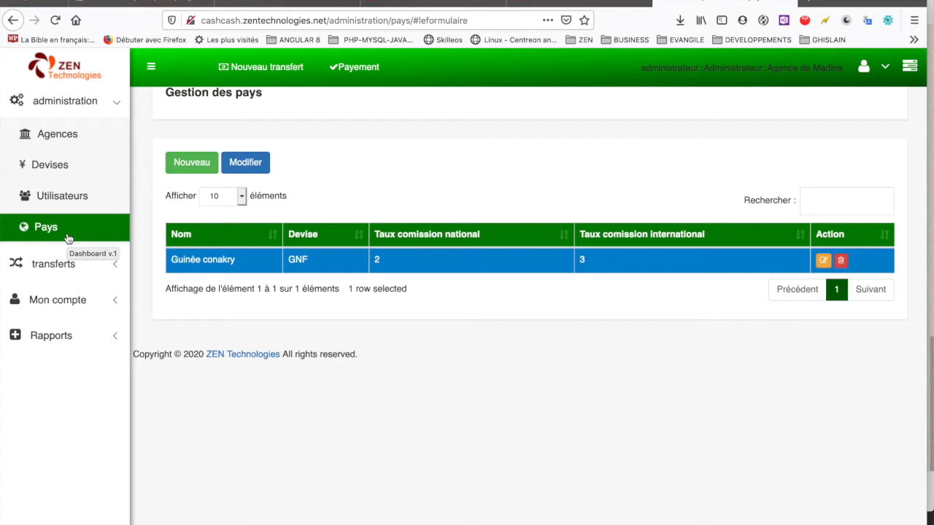
left_click(63, 201)
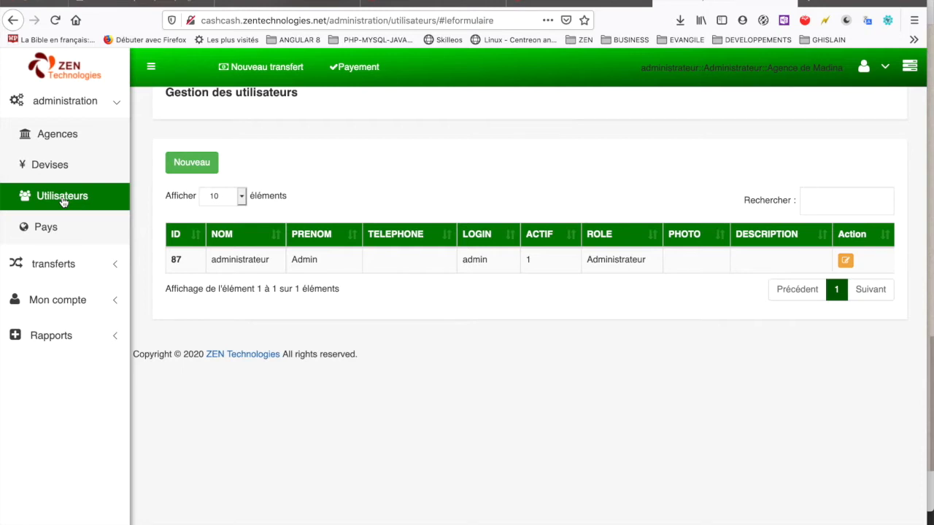
left_click(46, 228)
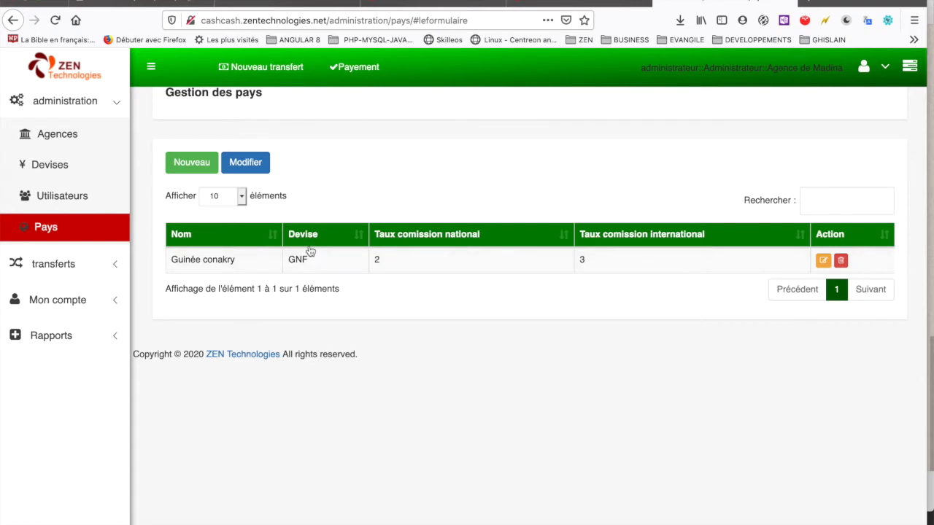
left_click(58, 168)
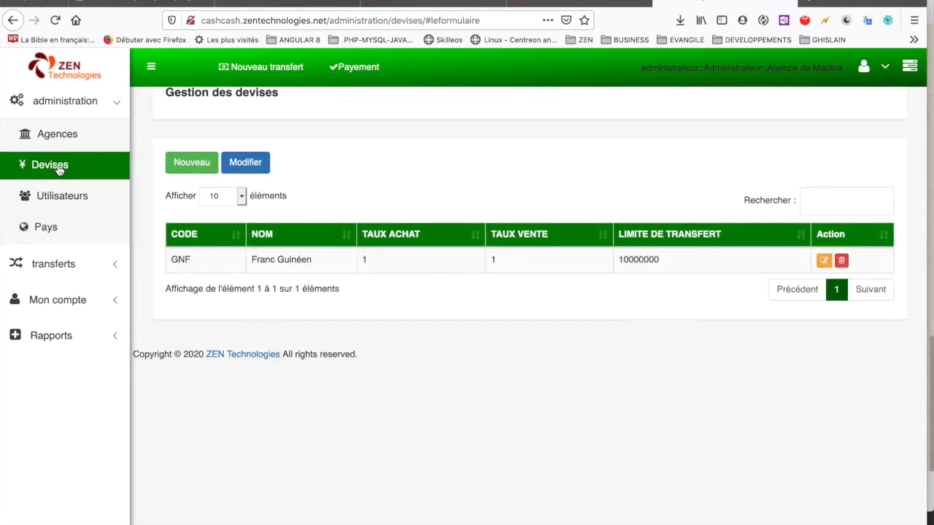
left_click(210, 259)
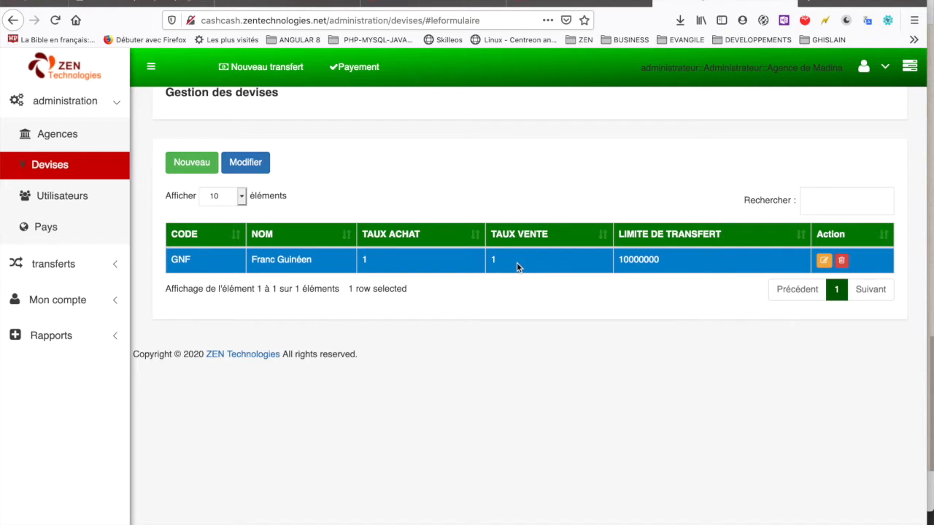
left_click(61, 198)
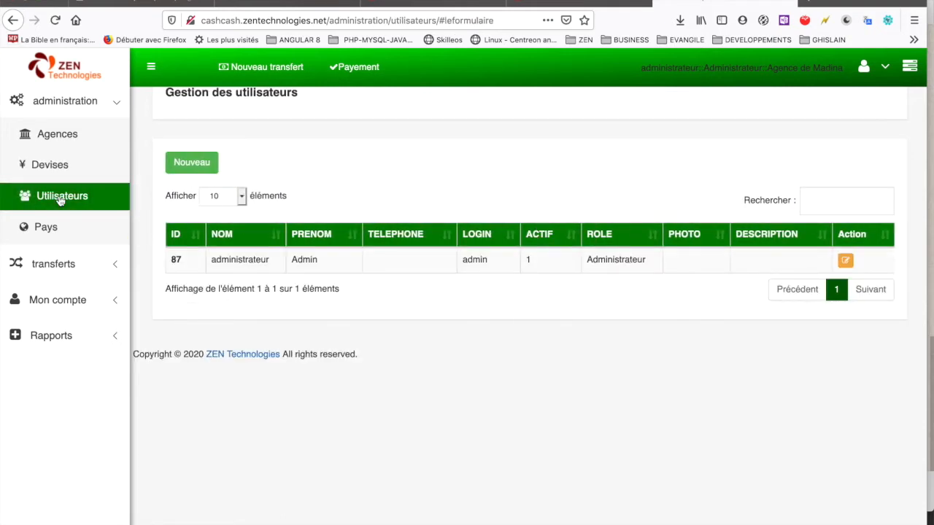
Step: Start a new user and enter the last name, first name, phone number, login and password
left_click(187, 164)
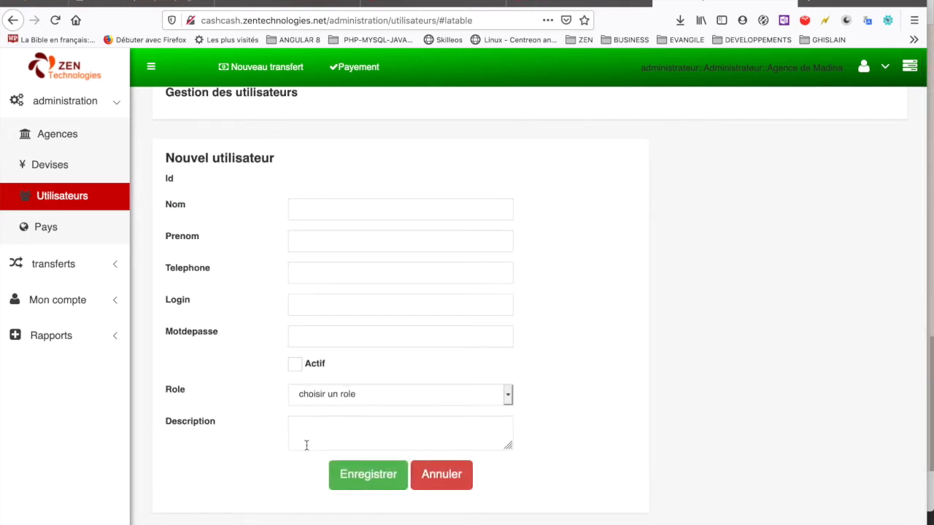
left_click(331, 208)
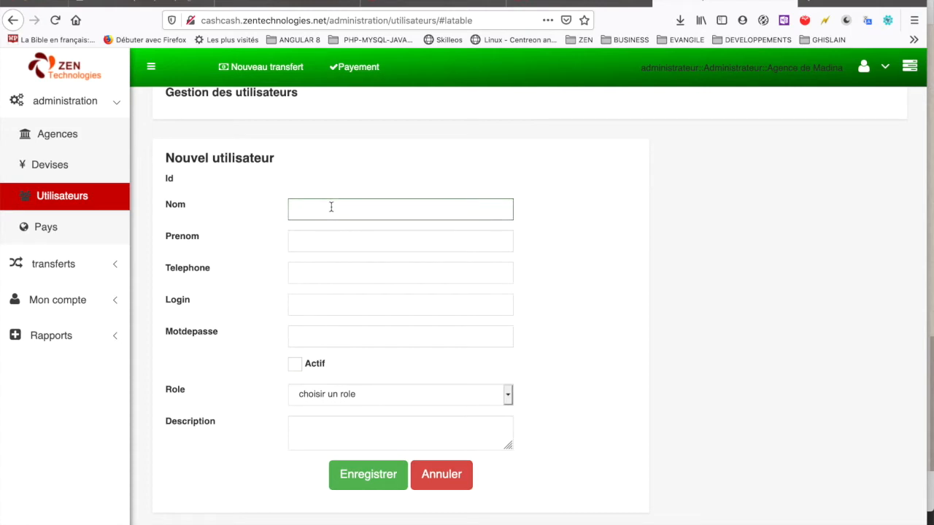
type("Ali")
left_click(335, 240)
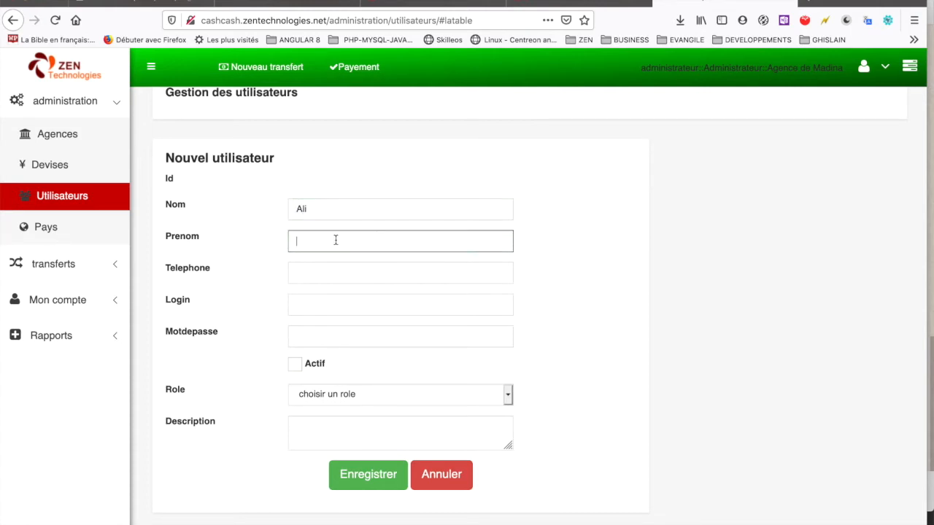
type("Baba")
left_click(343, 275)
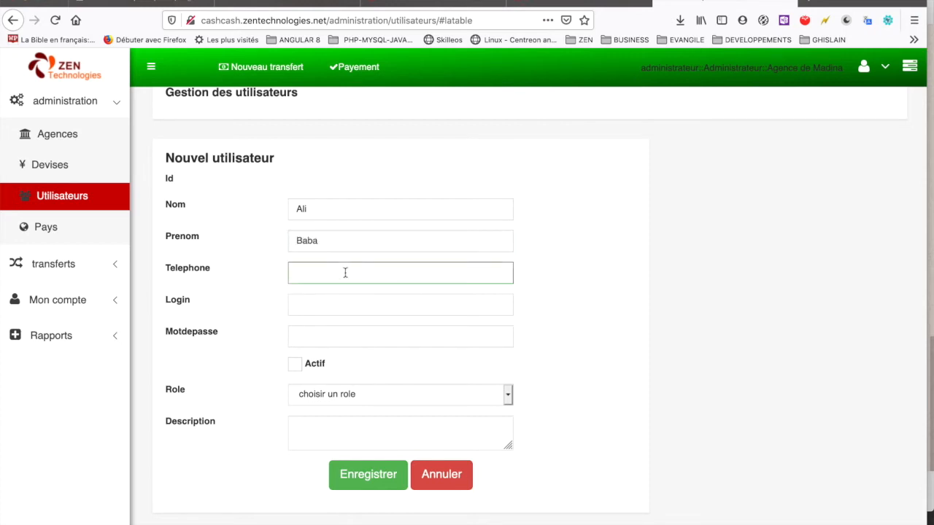
type("64222")
left_click(334, 304)
key("Tab")
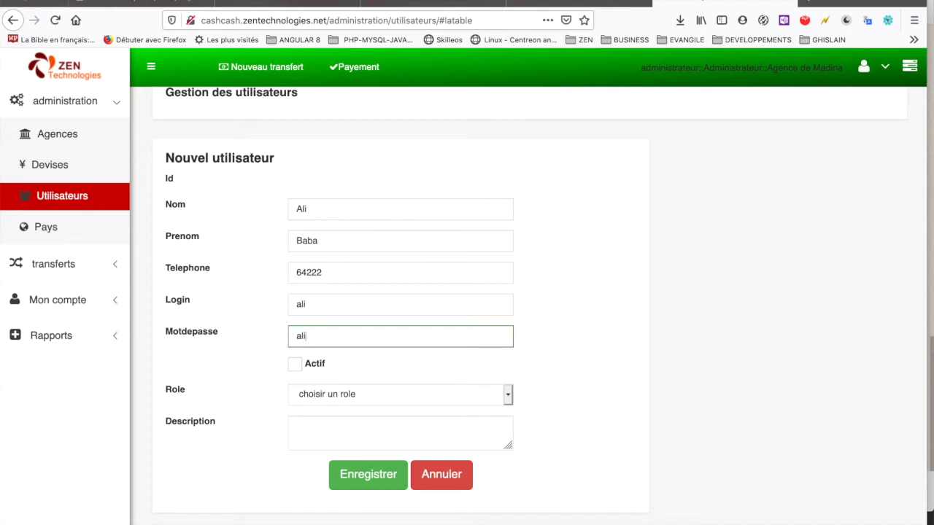
Step: Mark the user active, give it the Superviseur role, and describe it as 'Utilisateur de Dalaba'
scroll(368, 318, "down", 1)
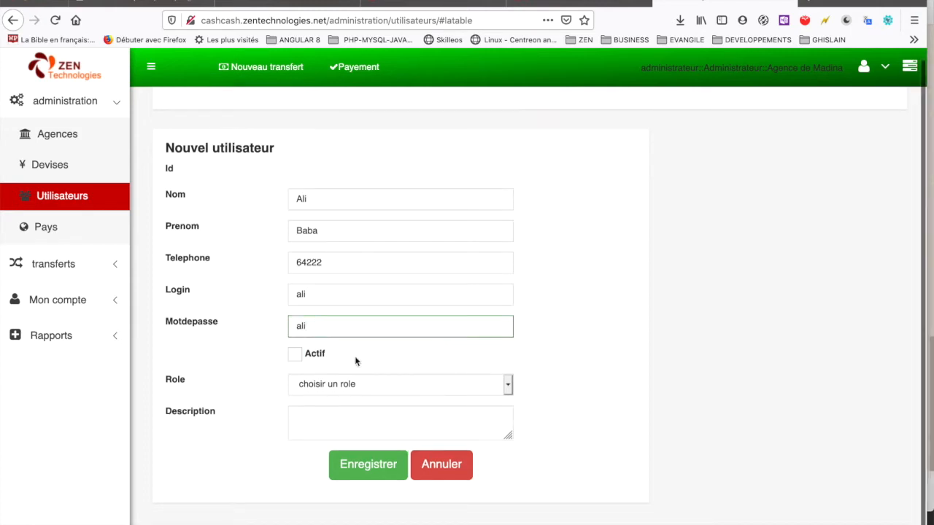
left_click(297, 357)
left_click(296, 357)
left_click(296, 357)
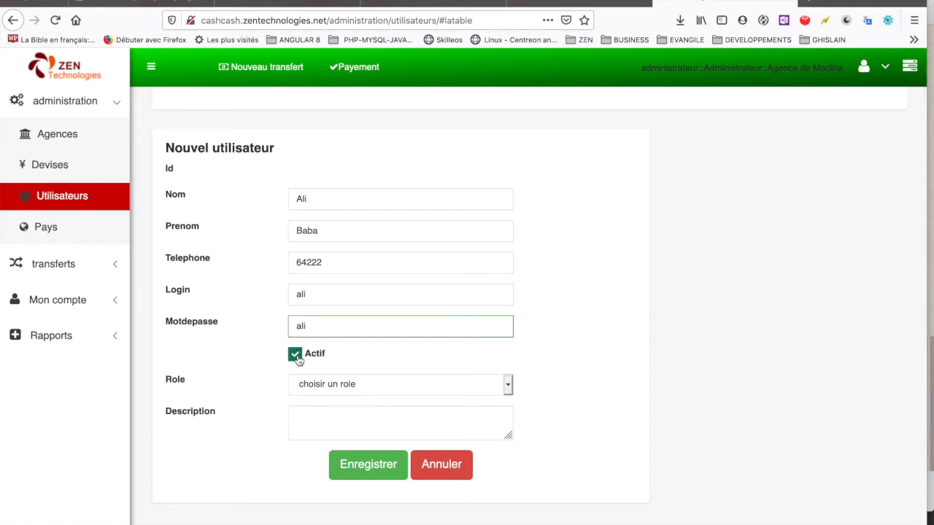
left_click(359, 385)
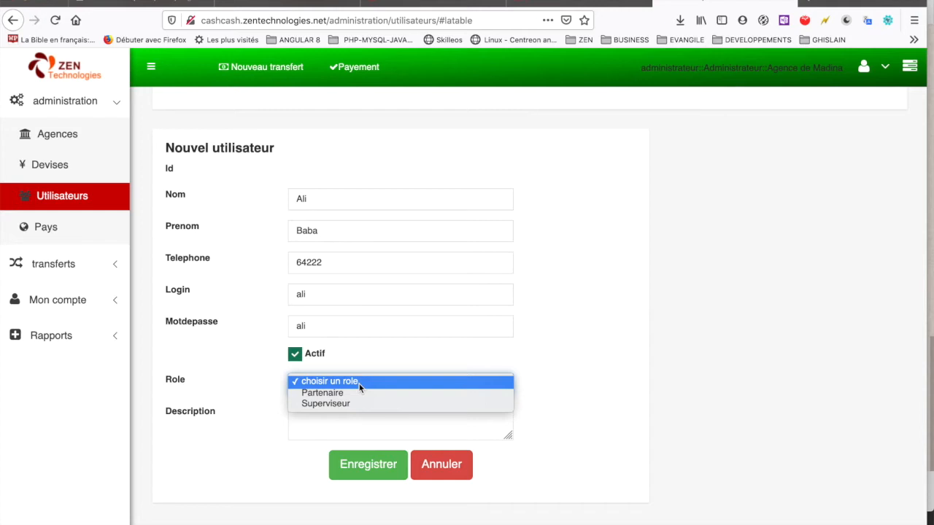
left_click(345, 405)
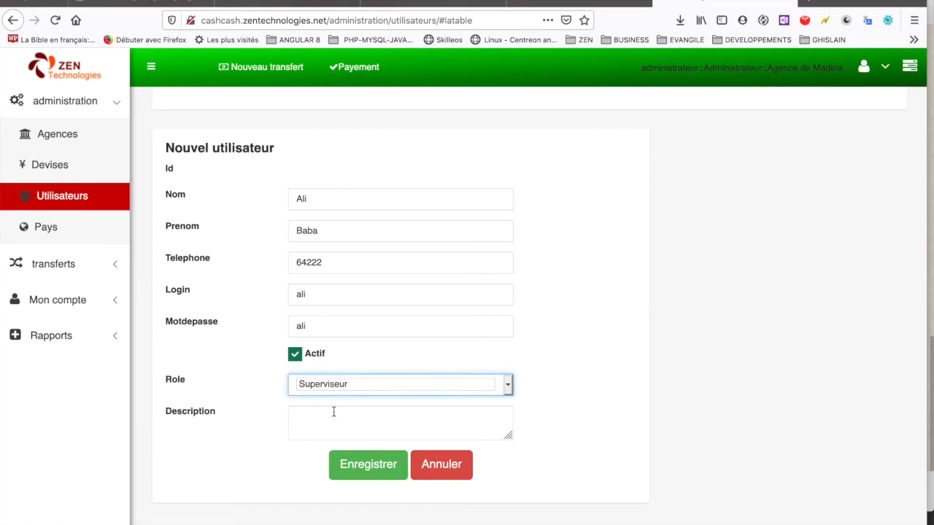
left_click(337, 424)
type("Age")
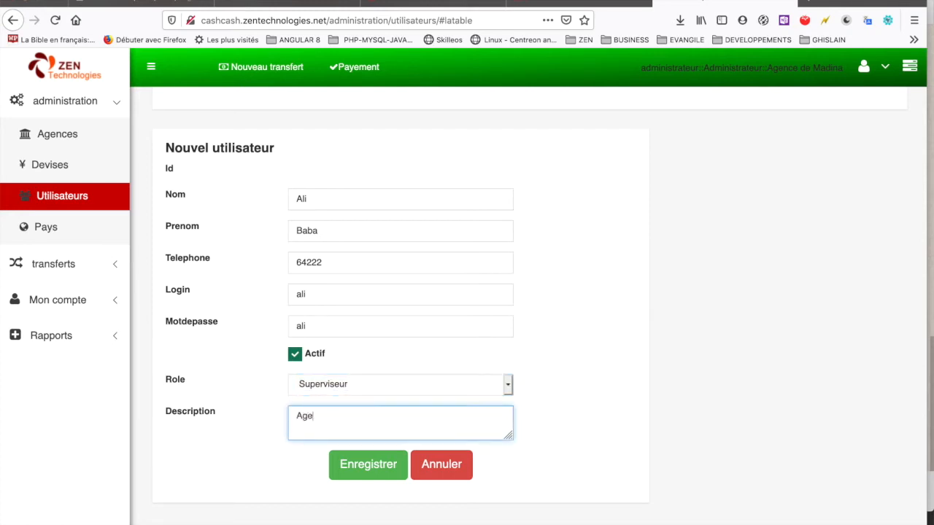
type("nce de dji")
key("BackSpace")
key("BackSpace")
key("BackSpace")
key("BackSpace")
key("BackSpace")
key("BackSpace")
key("BackSpace")
key("BackSpace")
key("BackSpace")
key("BackSpace")
key("BackSpace")
key("BackSpace")
key("BackSpace")
type("Utilisateur de Dalaba")
Step: Save the new user, confirm the alert, and select its row in the list
left_click(366, 467)
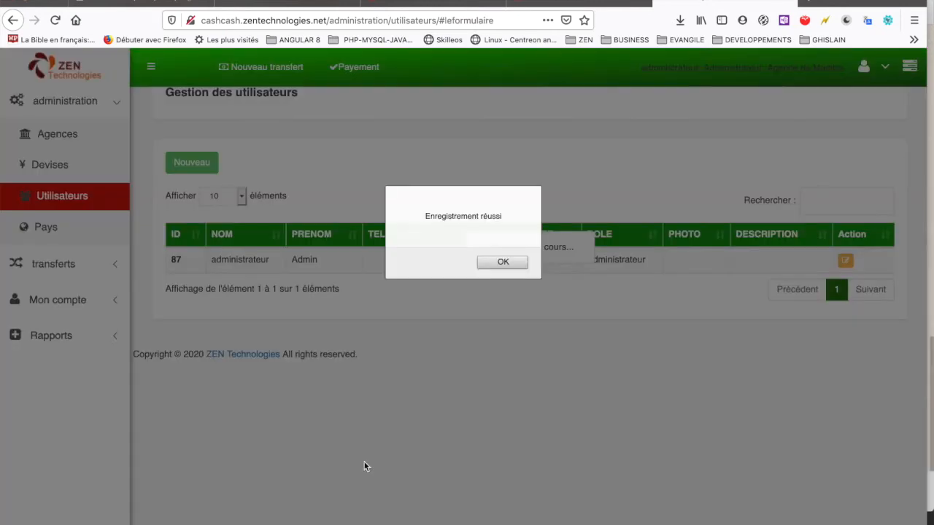
left_click(509, 264)
left_click(333, 295)
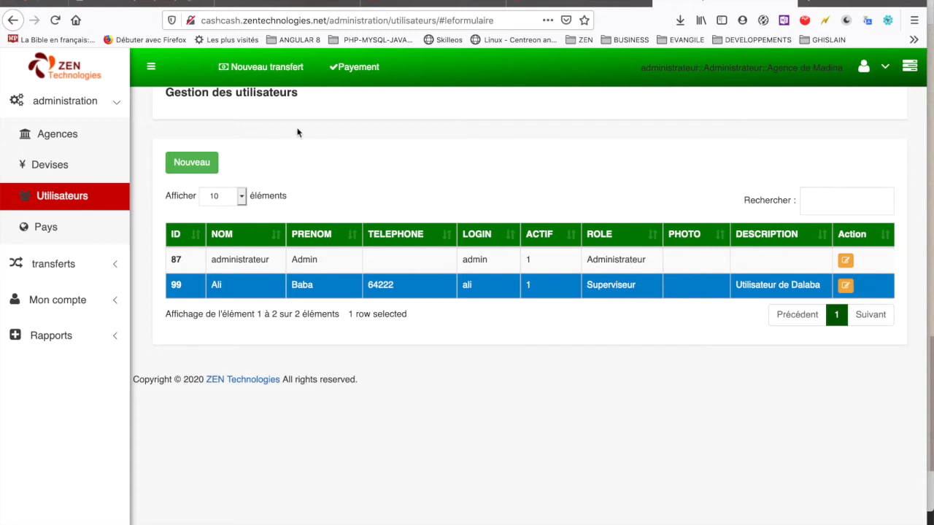
Step: Open a blank new-user form, check the Role list, and cancel it
left_click(194, 162)
left_click(368, 398)
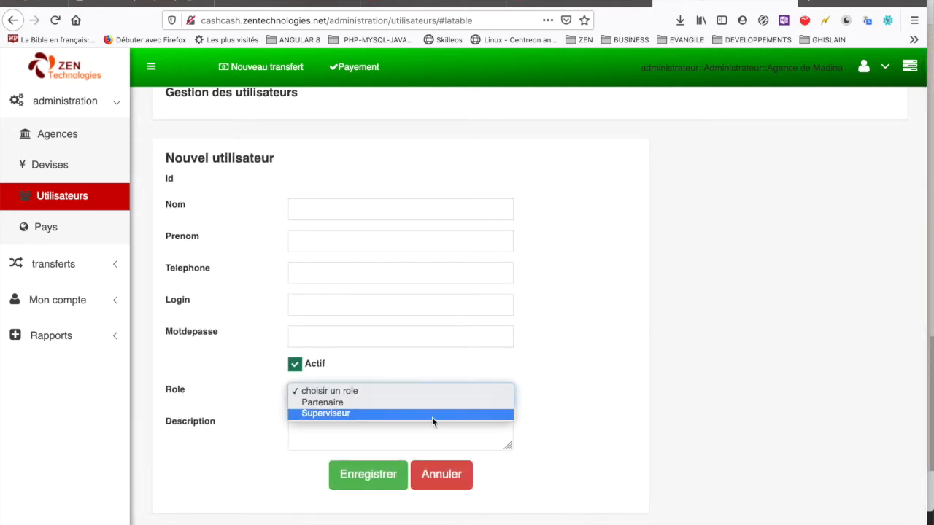
left_click(442, 485)
left_click(443, 484)
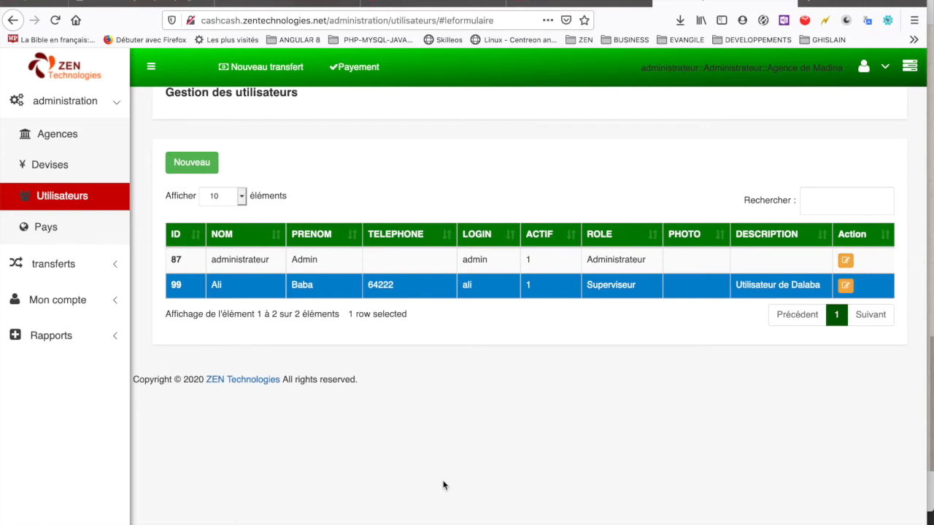
Step: Highlight the signed-in user, role and agency in the header, then open the Agences list
double_click(661, 66)
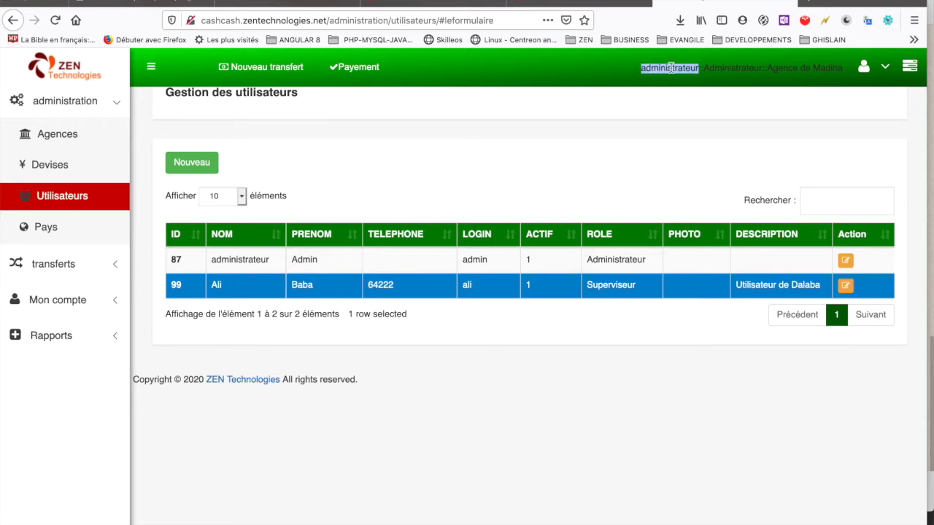
double_click(744, 68)
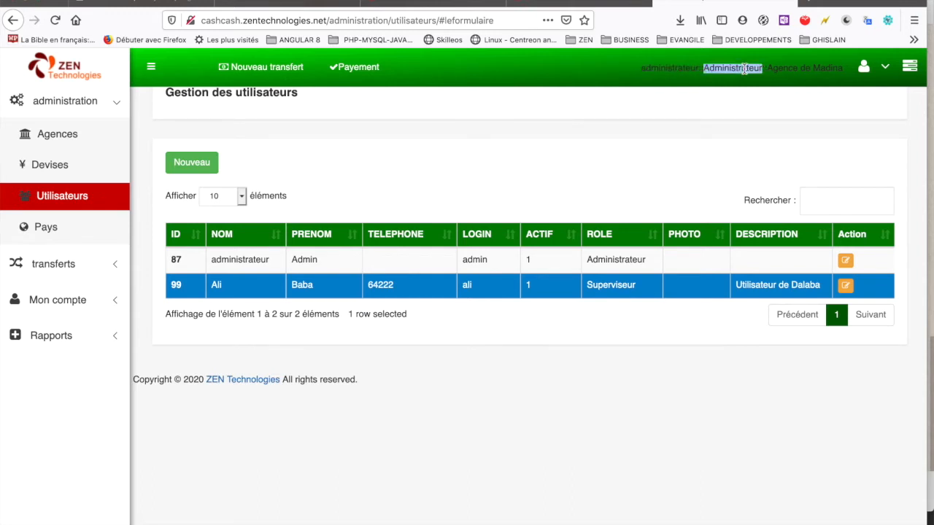
double_click(662, 68)
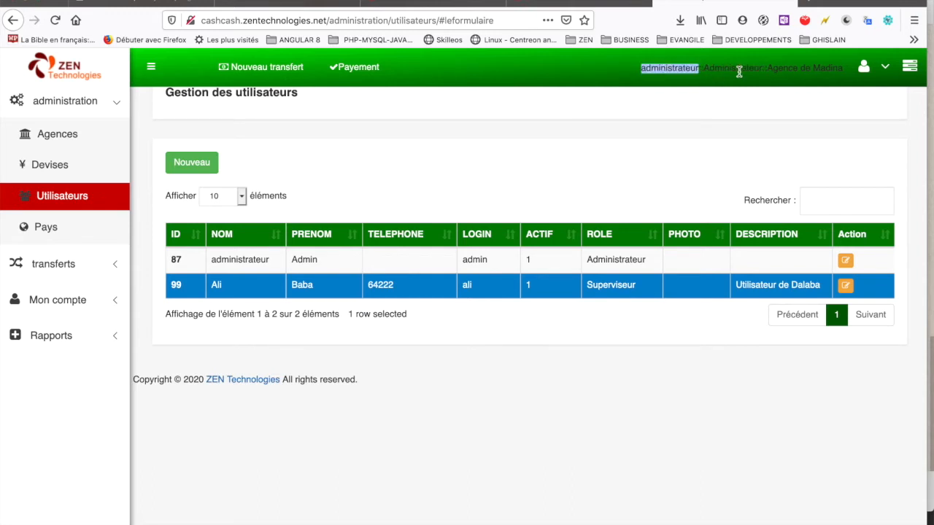
double_click(738, 68)
left_click(770, 69)
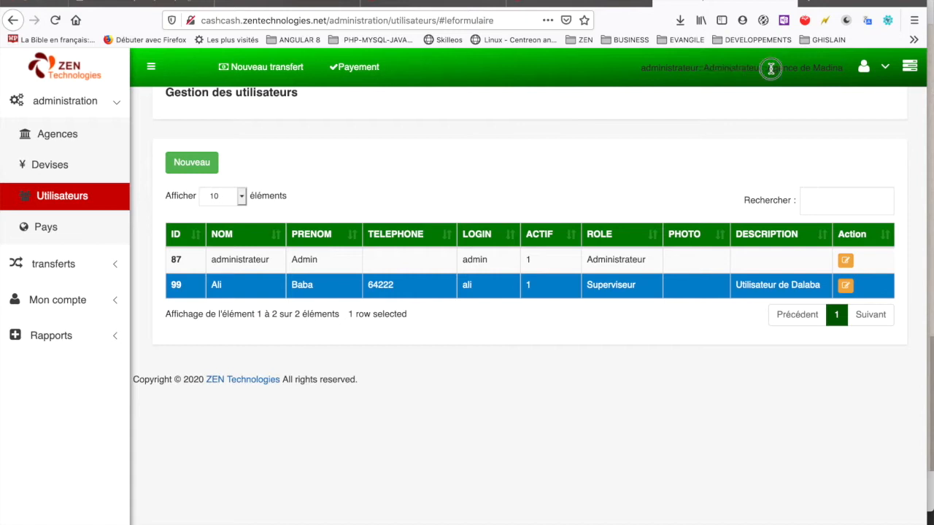
left_click_drag(770, 69, 840, 73)
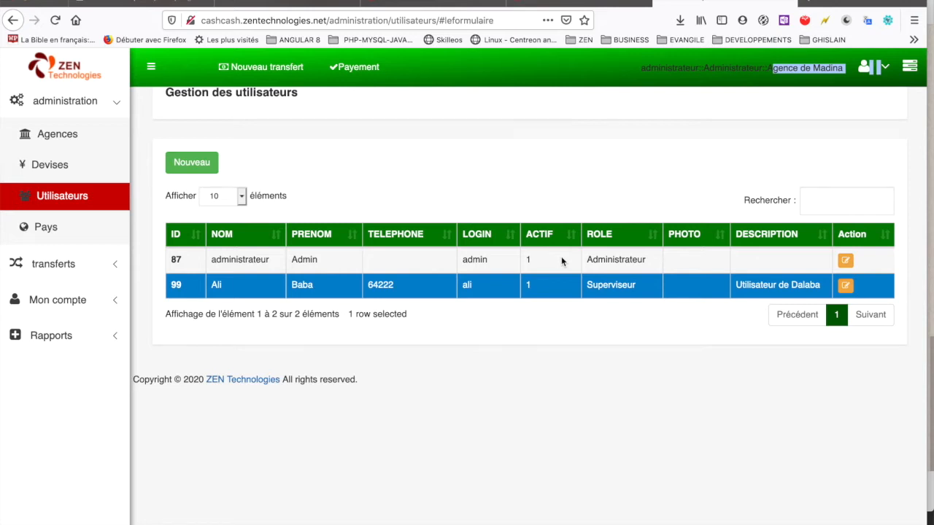
left_click(64, 137)
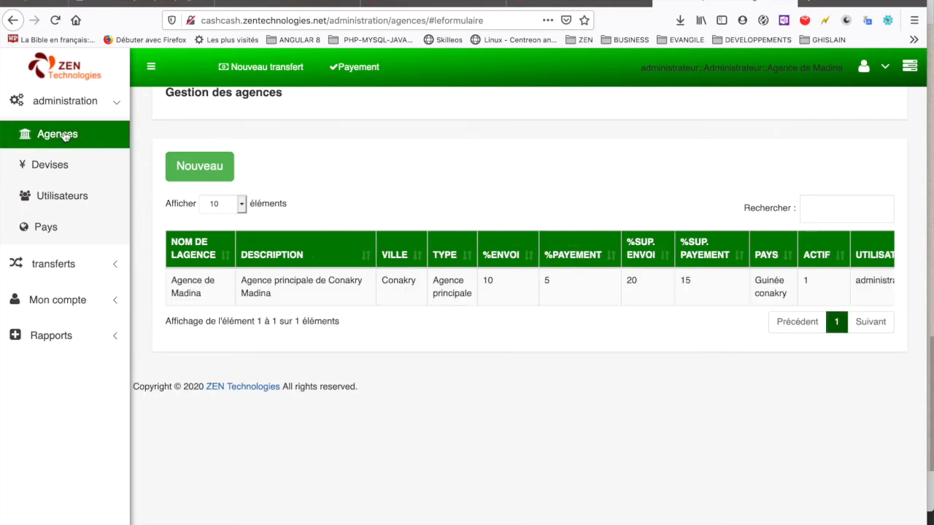
Step: Start a new agency named DALABA, described 'Agence de DALABA', in the city Dalaba
left_click(182, 170)
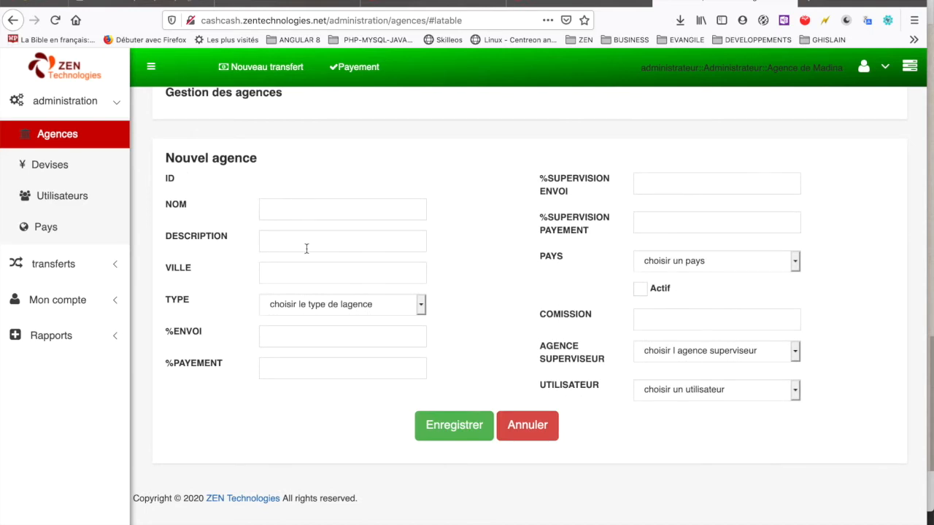
left_click(308, 212)
type("DALABA")
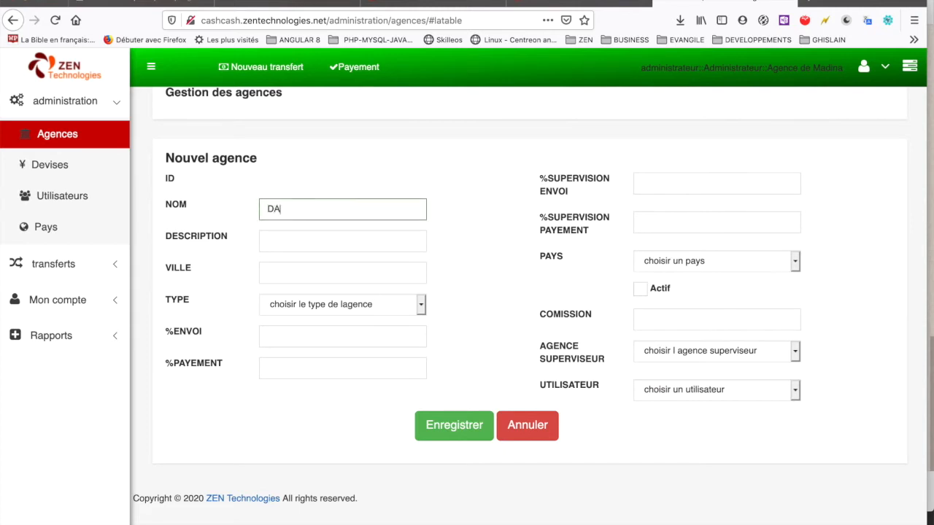
left_click(302, 238)
type("Agence de")
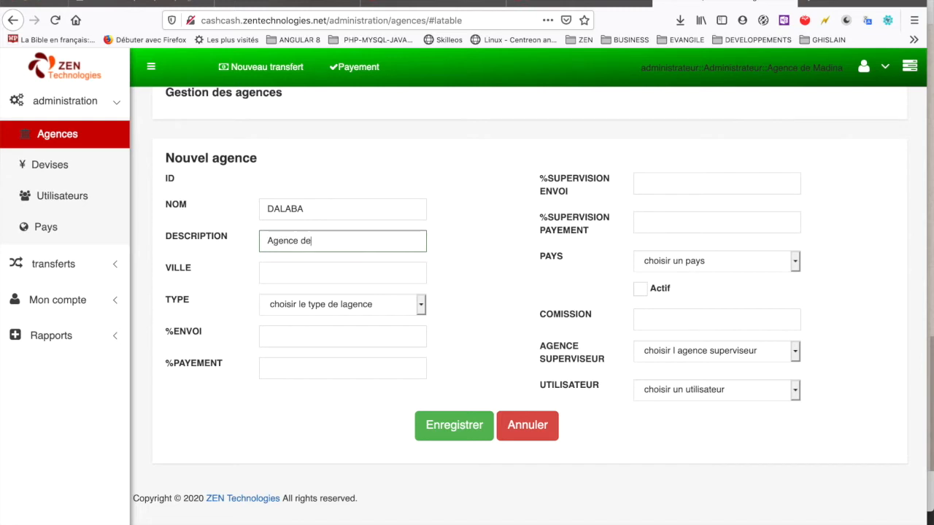
type(" DALABA")
left_click(294, 282)
type("D")
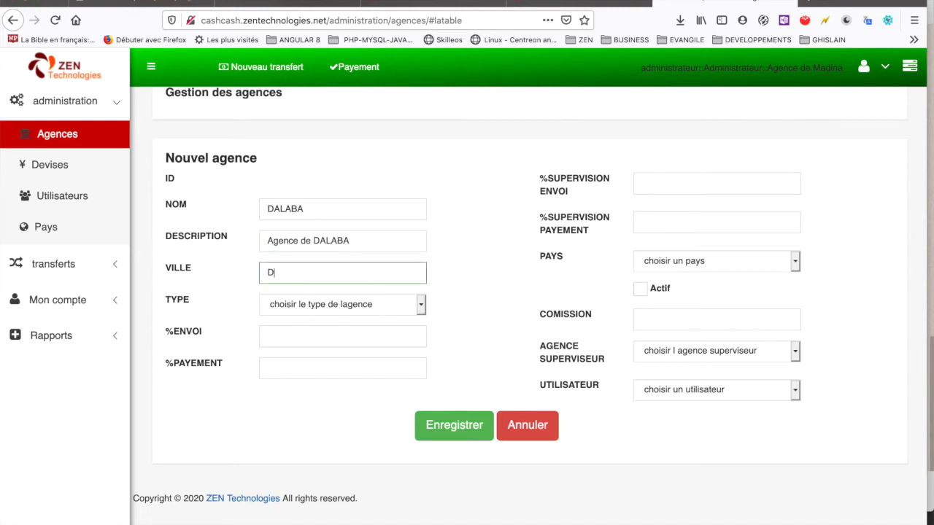
type("alaba")
Step: Make it an Agence superviseur with 10% sending and 15% payment rates
left_click(325, 306)
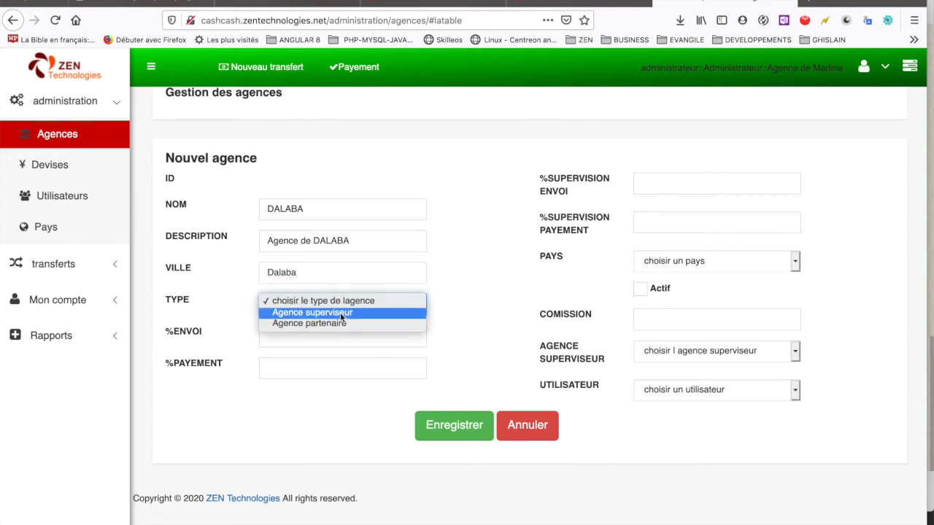
left_click(339, 312)
left_click(458, 270)
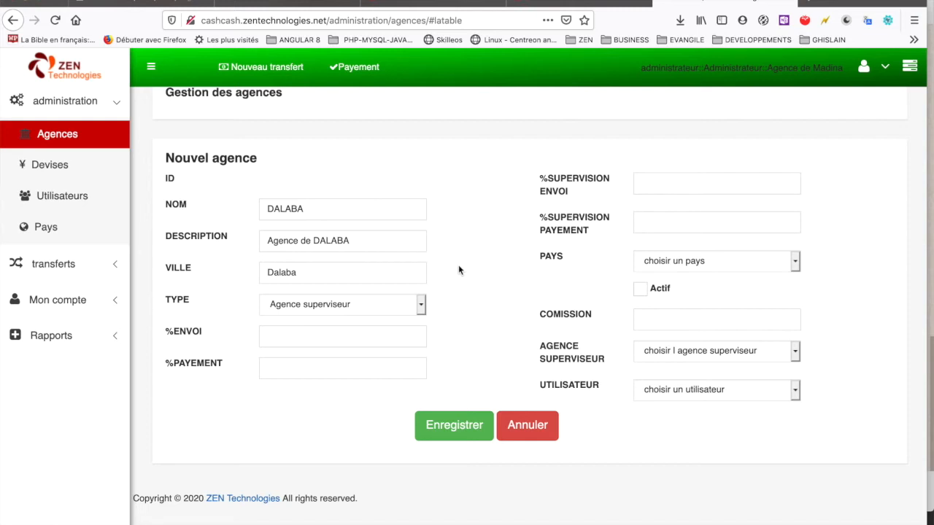
left_click(345, 336)
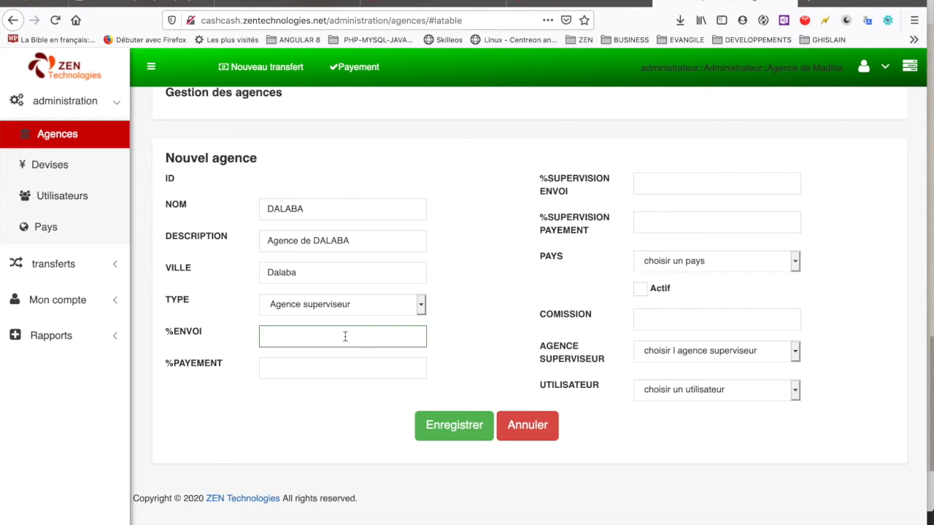
type("10")
left_click(308, 368)
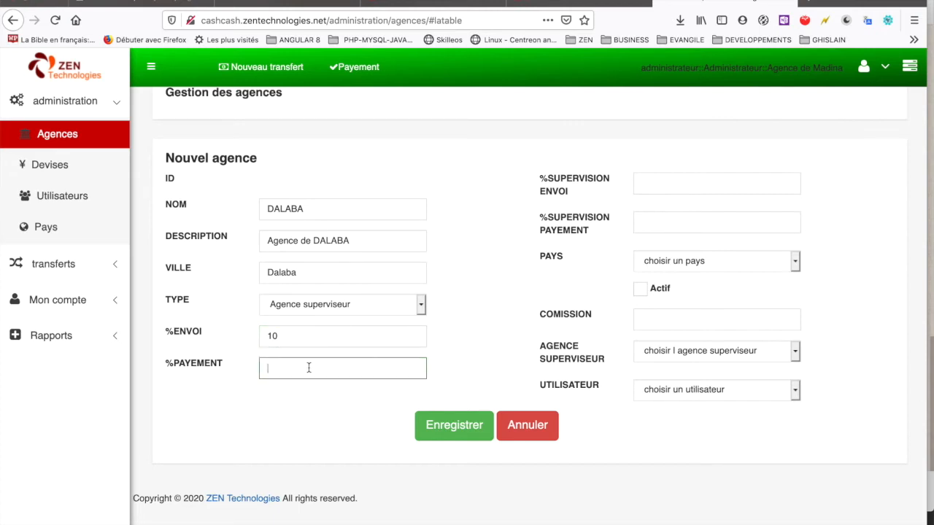
type("15")
left_click(650, 176)
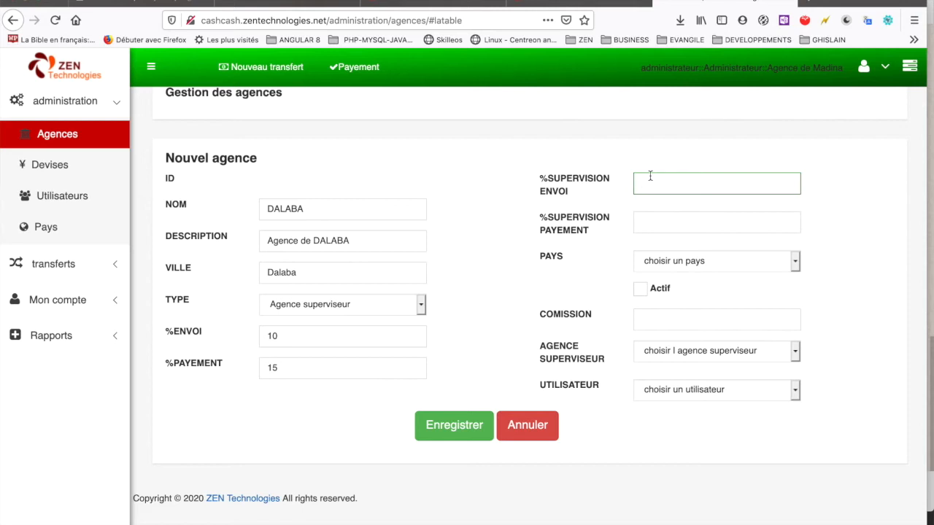
Step: Set both supervision rates to 0, country Guinée conakry, active status, and commission 0
type("0")
left_click(671, 218)
type("0")
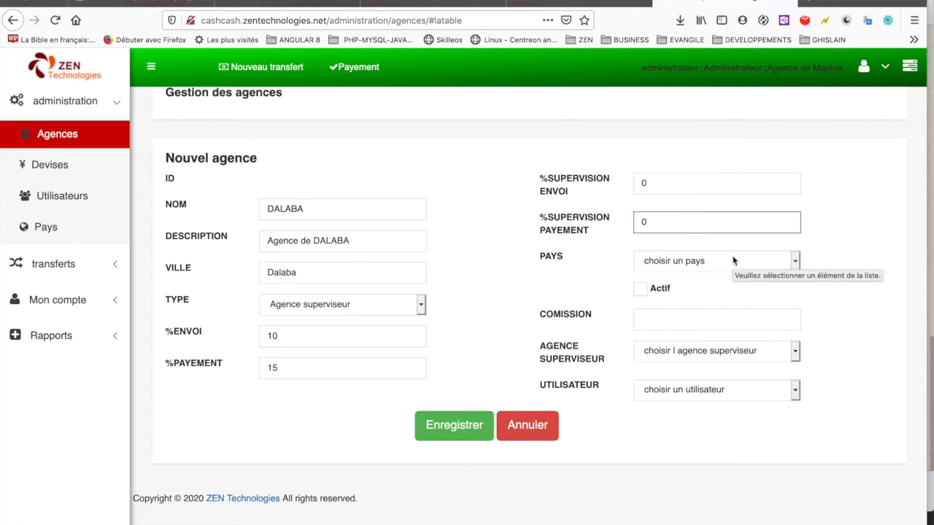
left_click(733, 260)
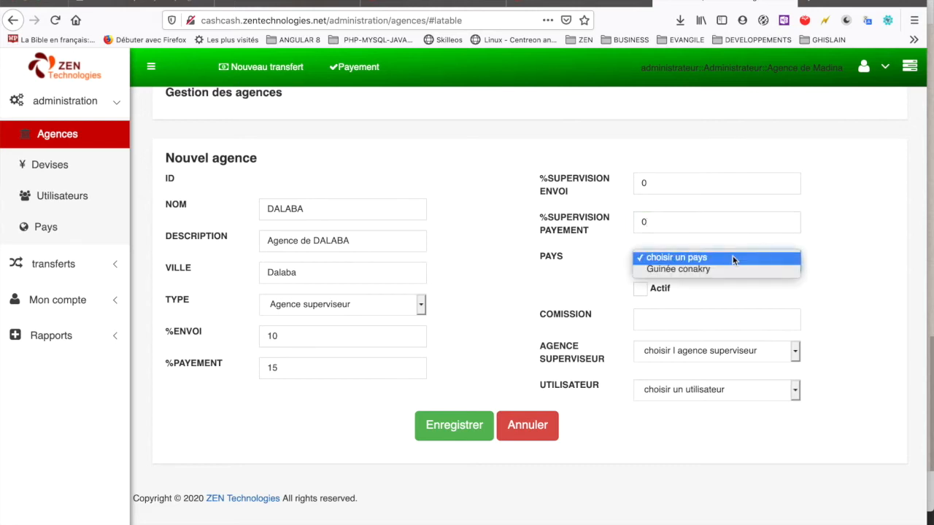
left_click(717, 269)
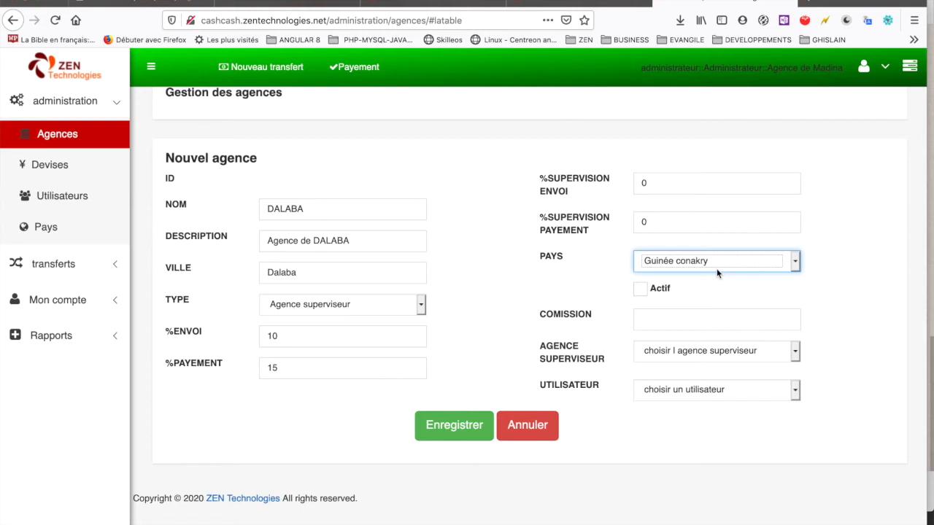
key("Tab")
key("space")
left_click(695, 322)
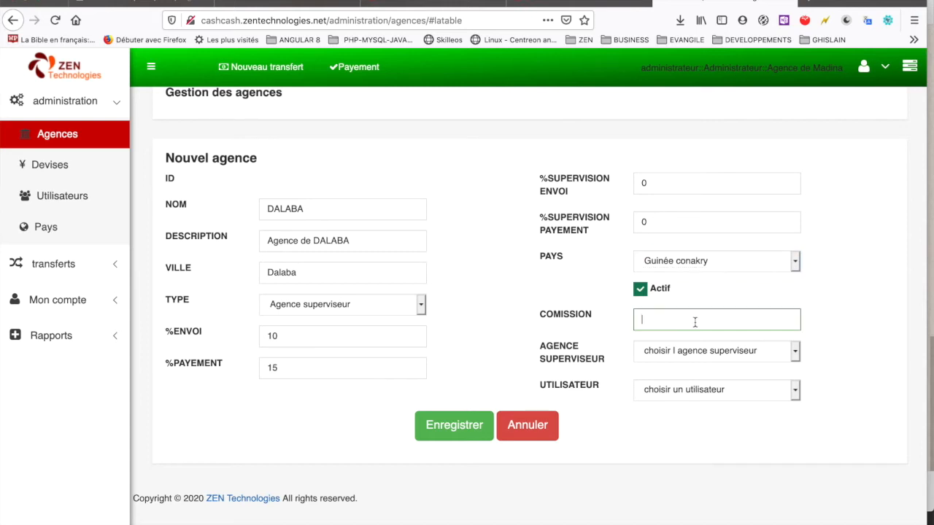
type("0")
Step: Place the agency under Agence de Madina and assign the new supervisor user
left_click(792, 352)
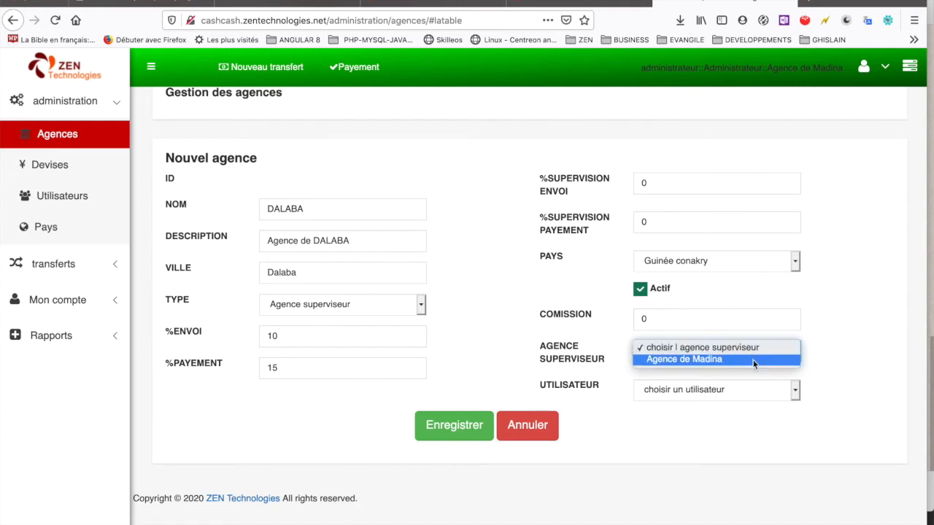
left_click(753, 361)
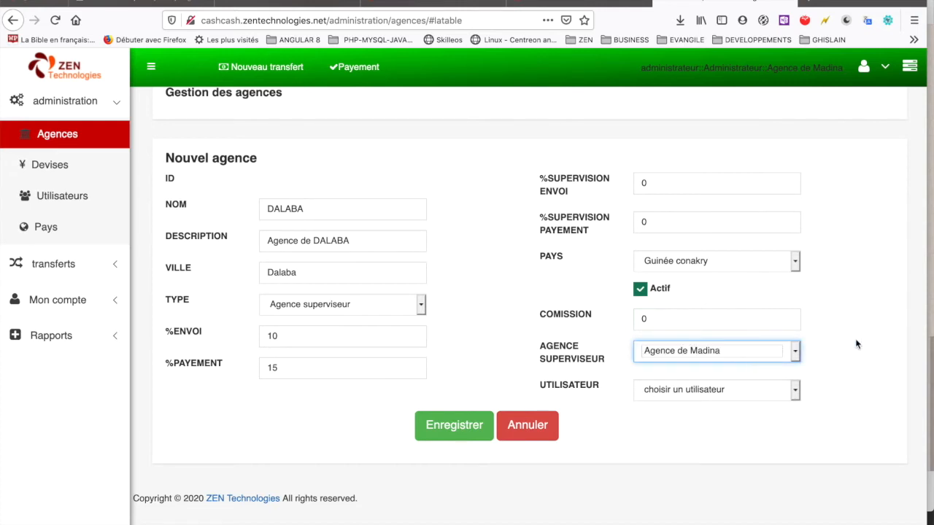
left_click(692, 390)
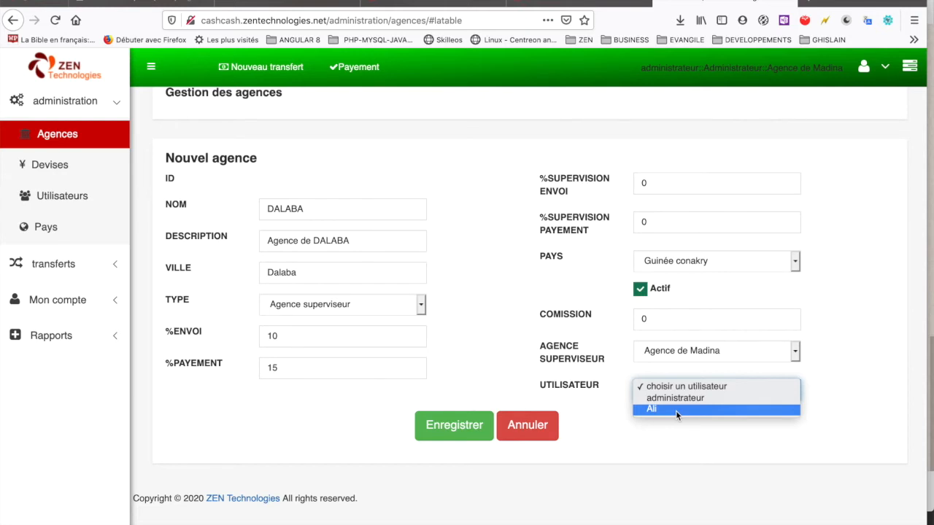
left_click(675, 410)
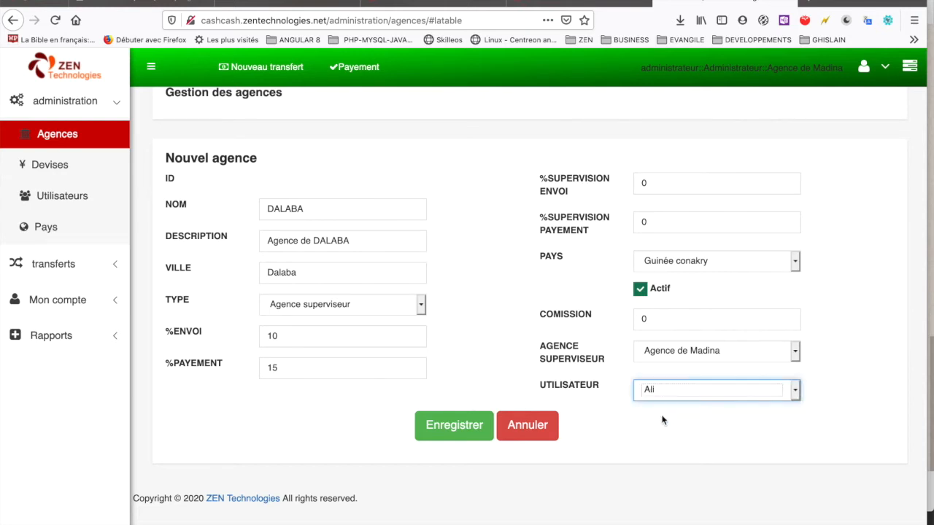
left_click(649, 426)
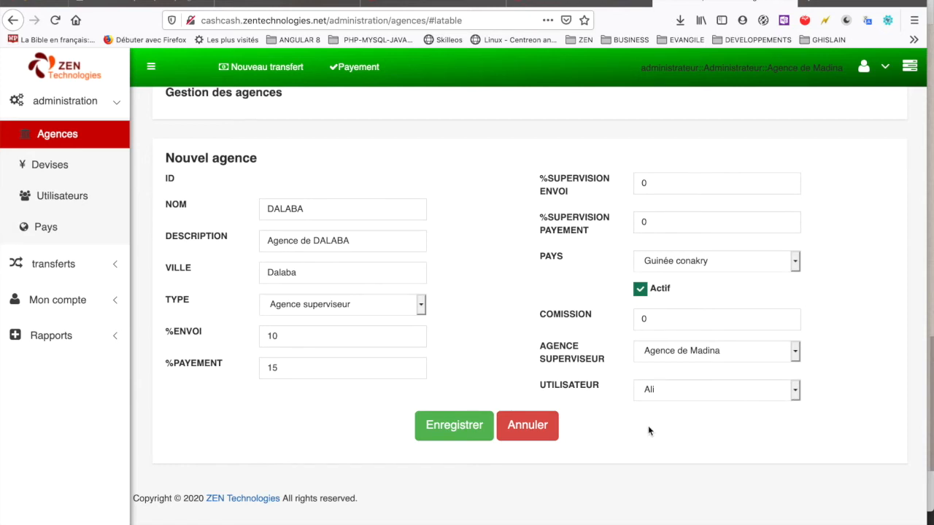
Step: Save DALABA, confirm the alert, and compare its row with Agence de Madina
left_click(453, 430)
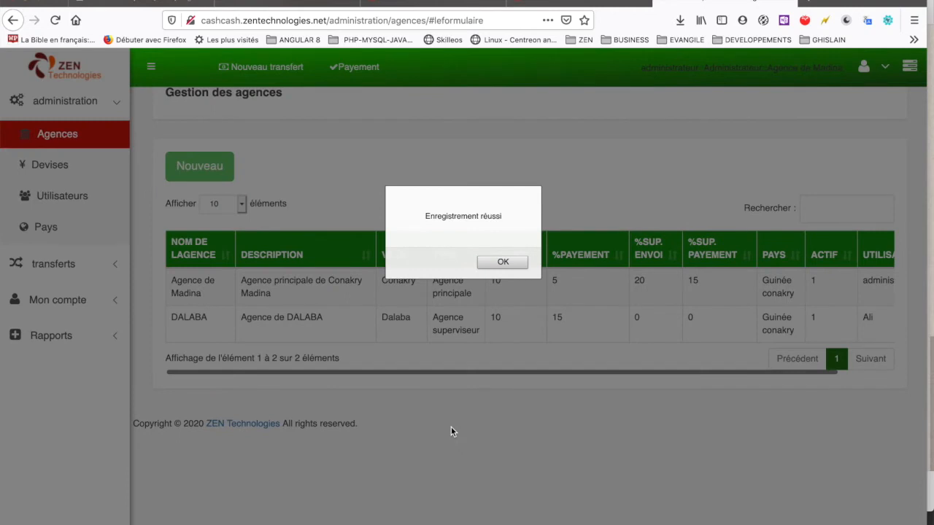
left_click(503, 262)
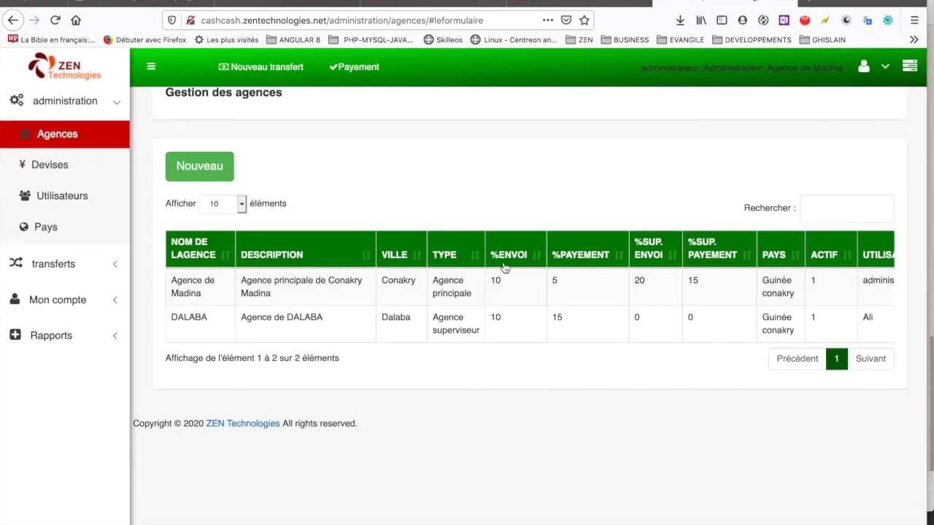
left_click(354, 318)
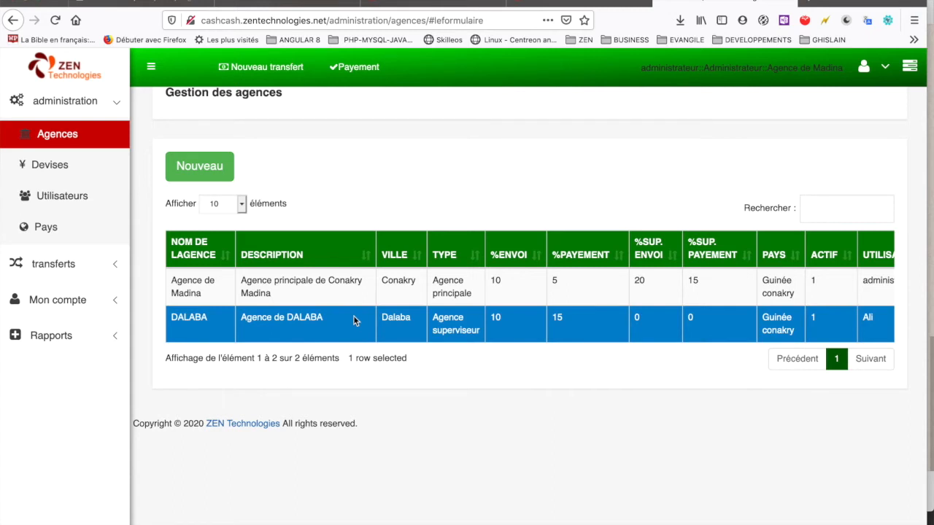
left_click(326, 290)
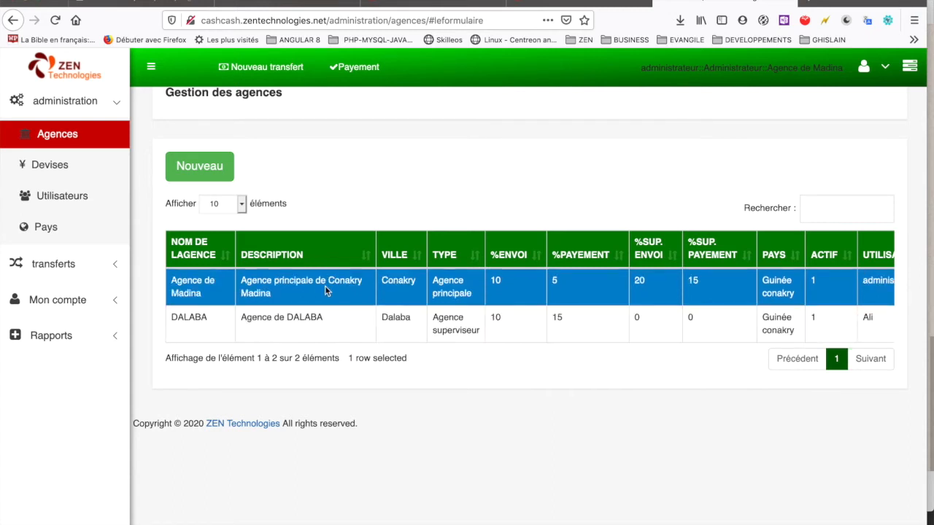
left_click(319, 316)
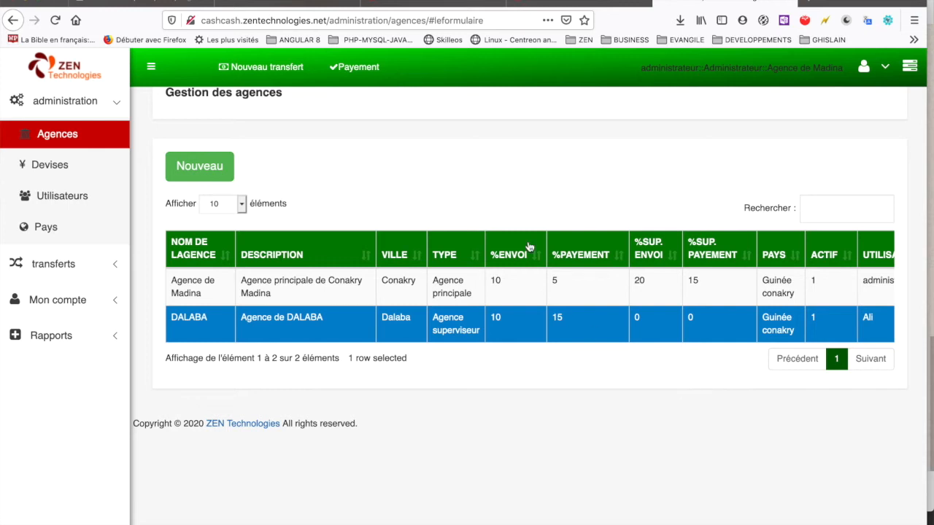
Step: Open the Devises list and start a blank Nouvel devise form
left_click(57, 167)
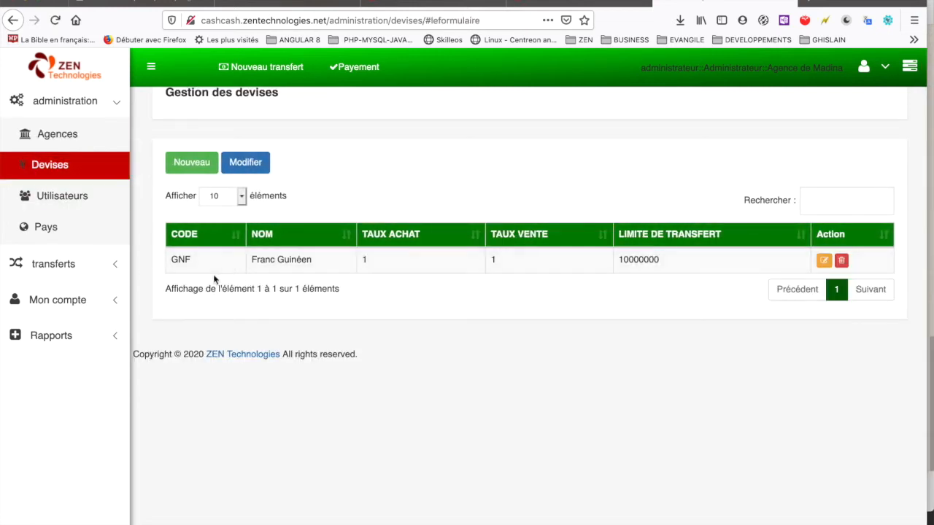
left_click(186, 168)
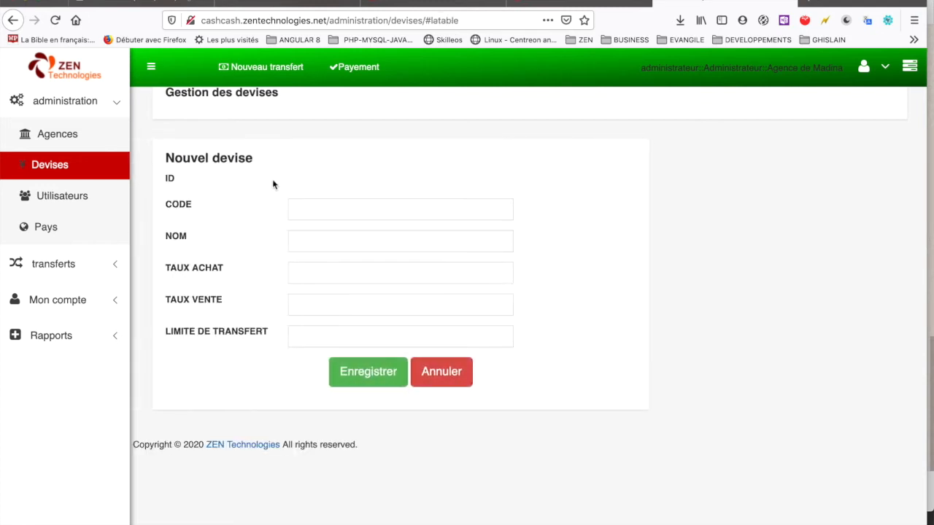
Step: Enter currency CFA 'Franc CFA' with buying rate 16, selling rate 17, transfer limit 500000, and save
left_click(318, 211)
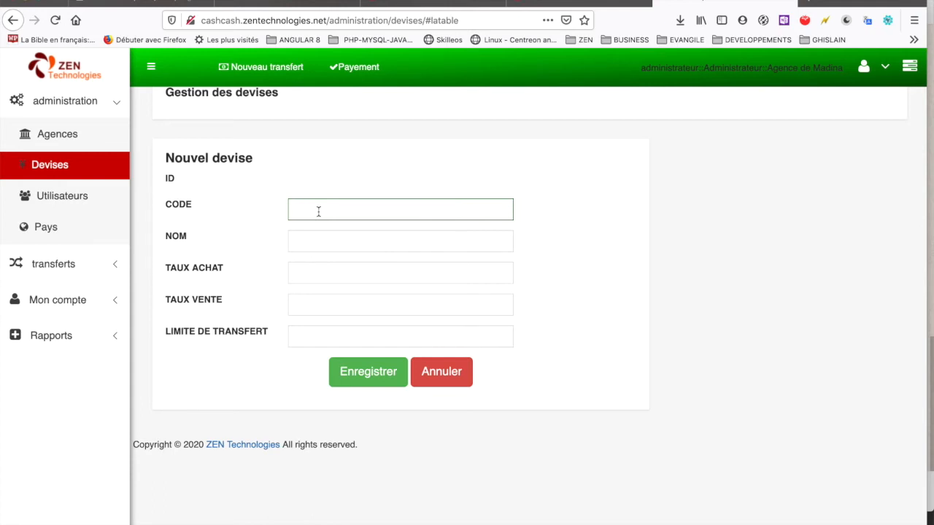
type("CFA")
left_click(326, 240)
type("Franc CFA")
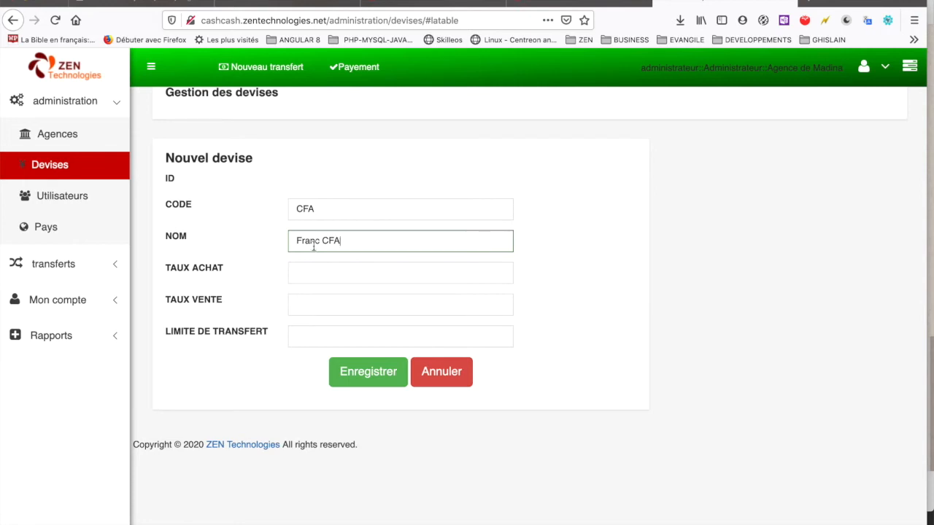
left_click(306, 271)
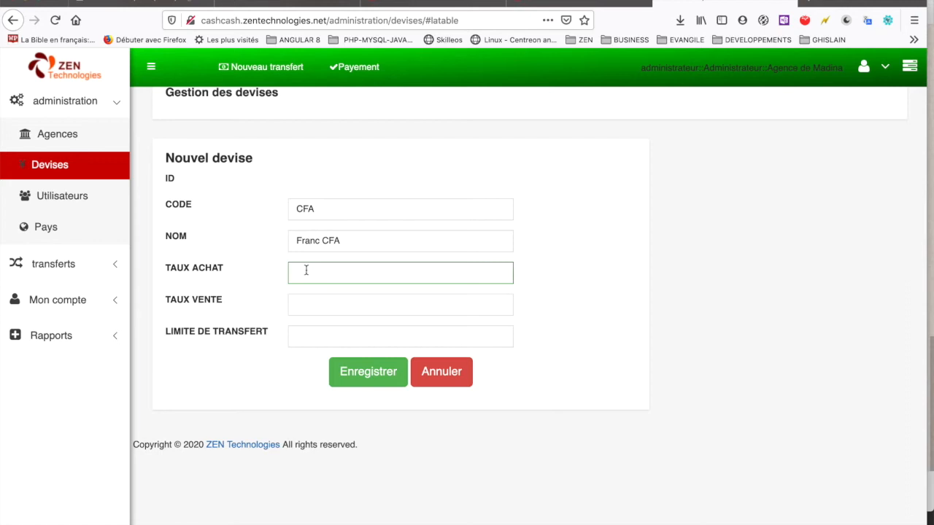
type("16")
left_click(309, 306)
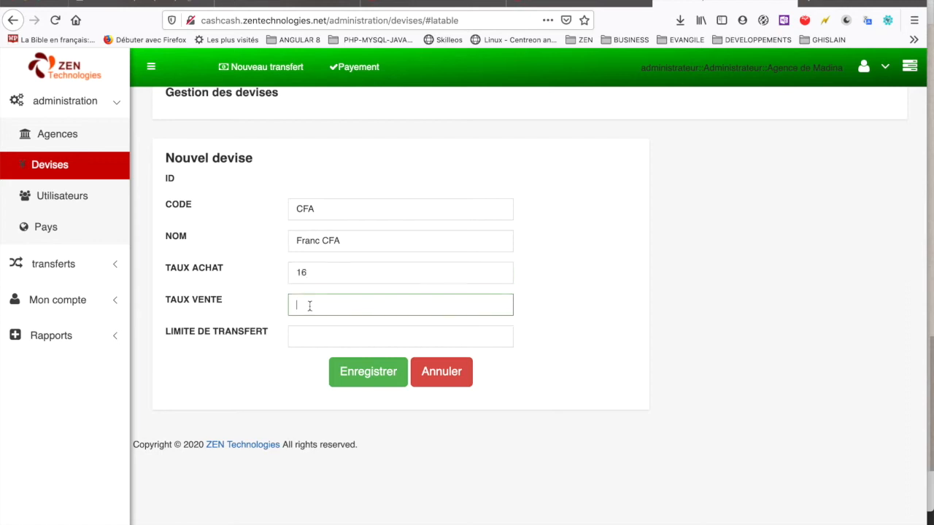
type("17")
left_click(334, 330)
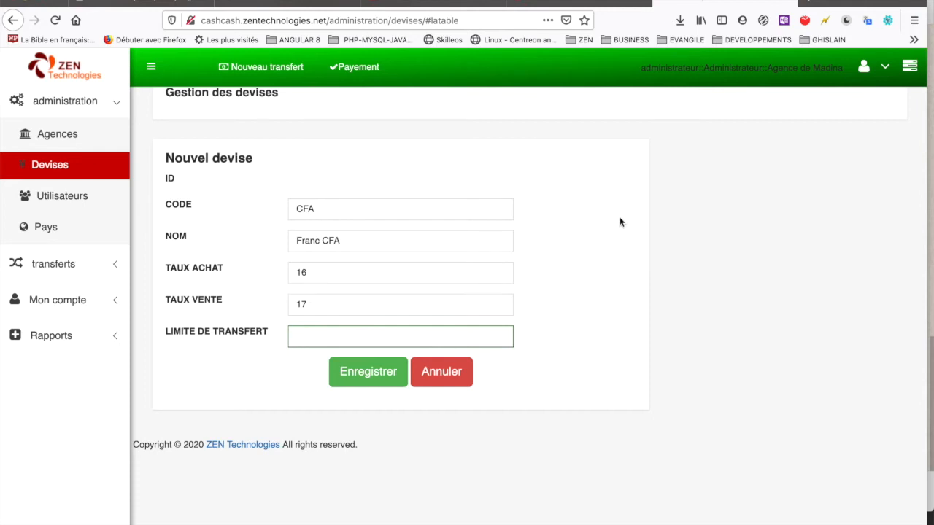
type("500000")
left_click(828, 234)
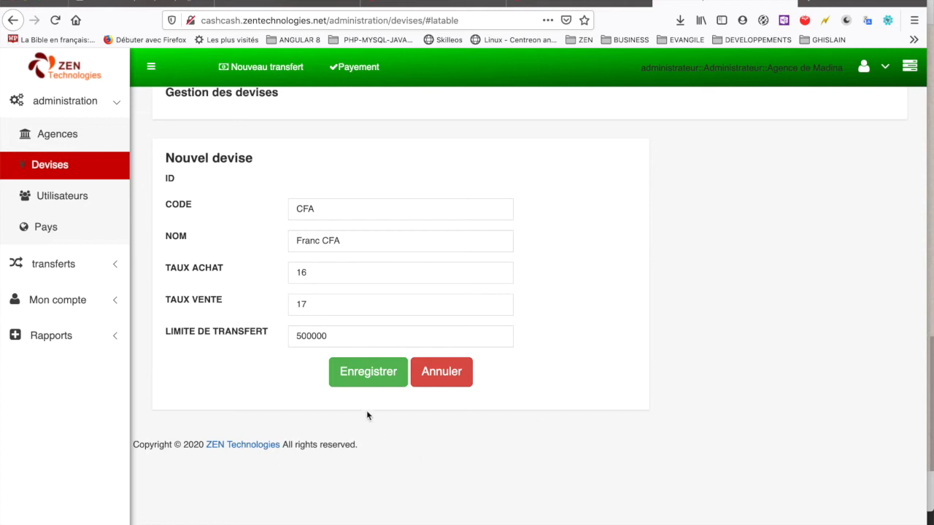
left_click(359, 377)
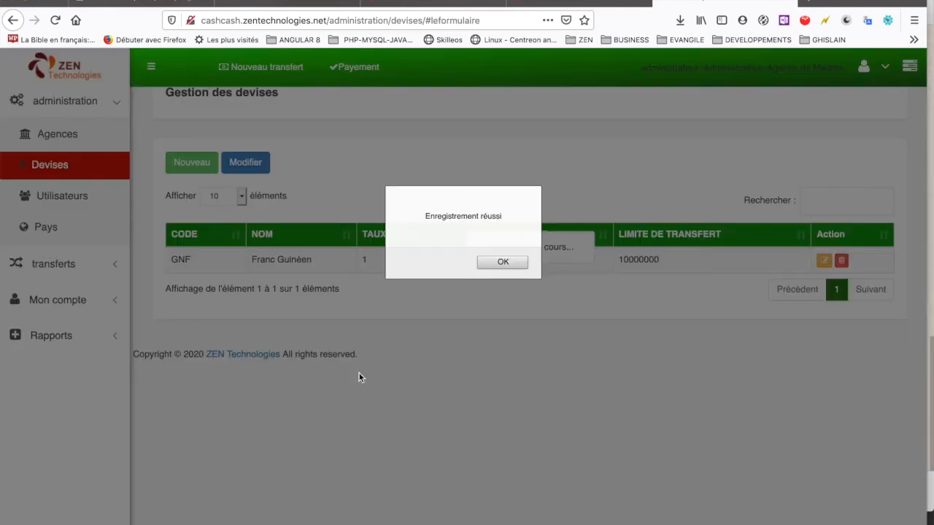
Step: Dismiss the save confirmation, select the CFA row, and go to the Pays country management page
left_click(502, 262)
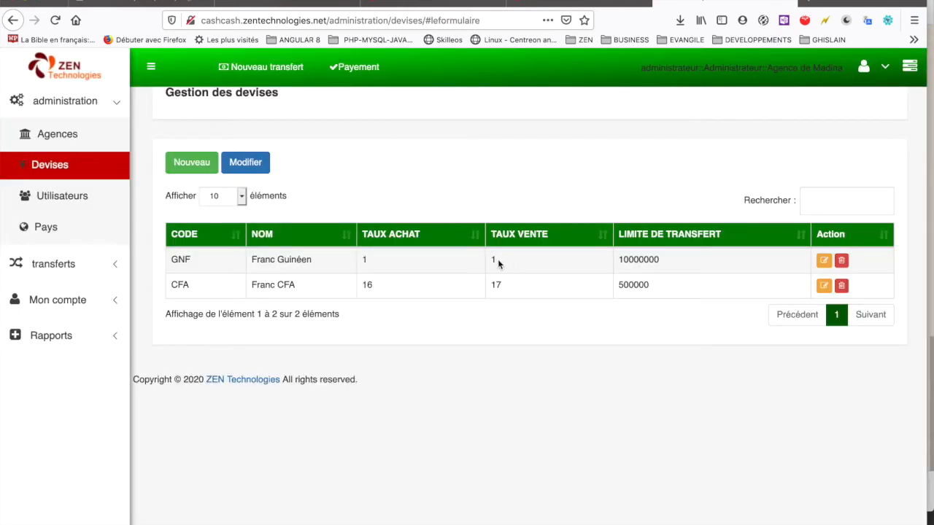
left_click(313, 294)
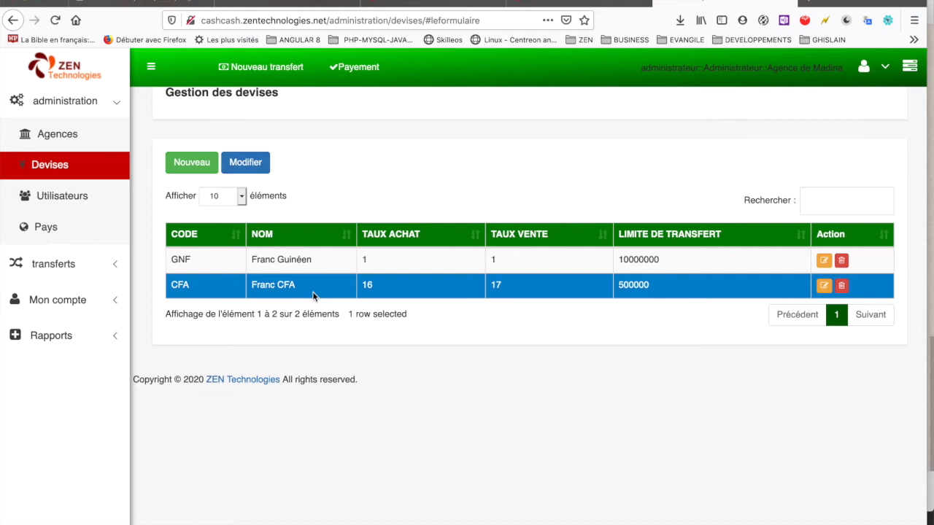
left_click(51, 228)
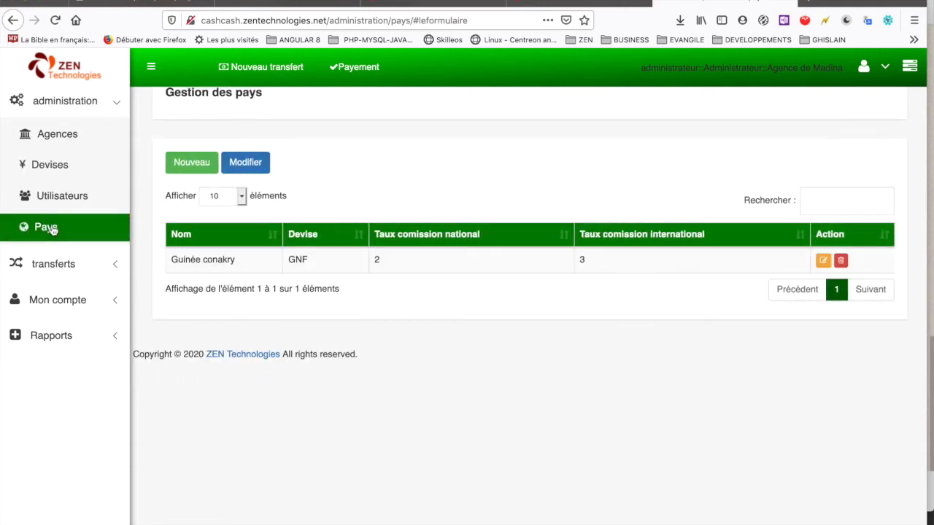
Step: Create country COTE DIVOIRE with currency CFA, national commission 2 and international commission 3, and confirm the save
left_click(191, 164)
left_click(324, 209)
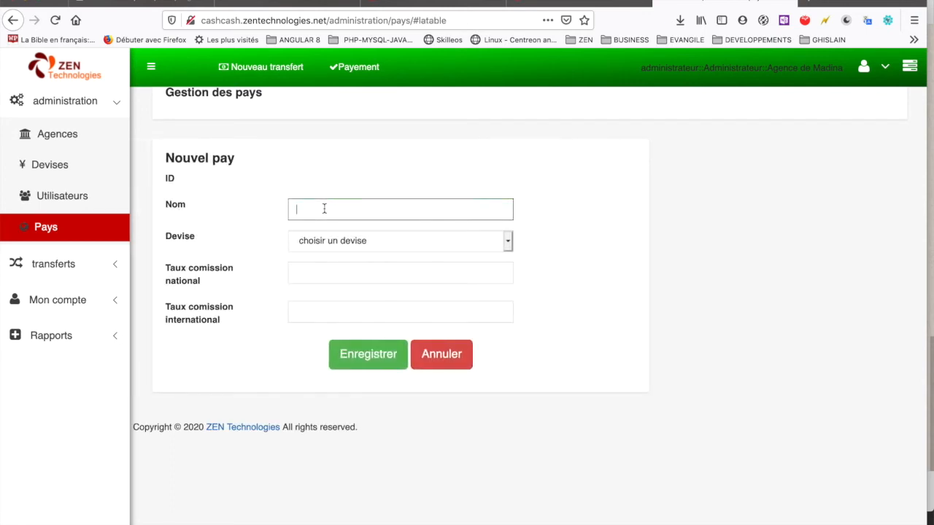
type("COTE DIVOIRE")
left_click(369, 238)
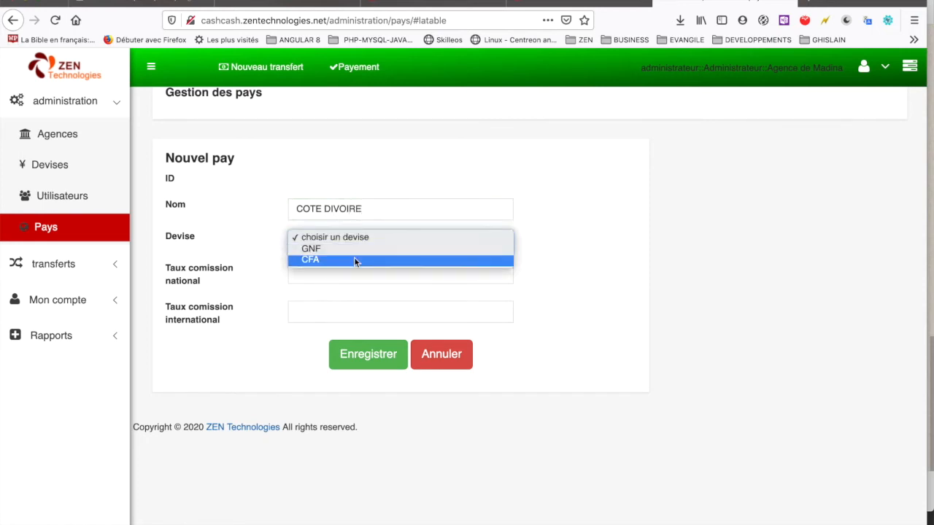
left_click(354, 259)
left_click(324, 274)
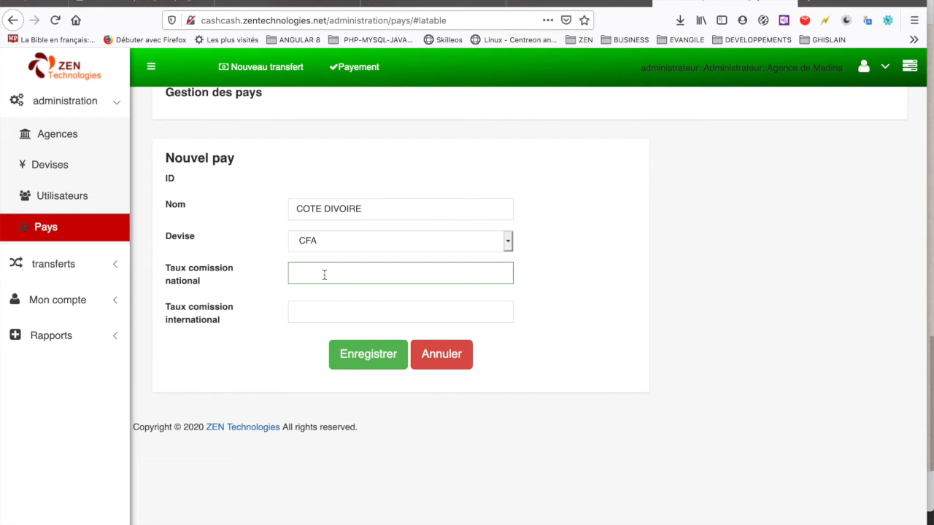
type("2")
left_click(338, 306)
type("3")
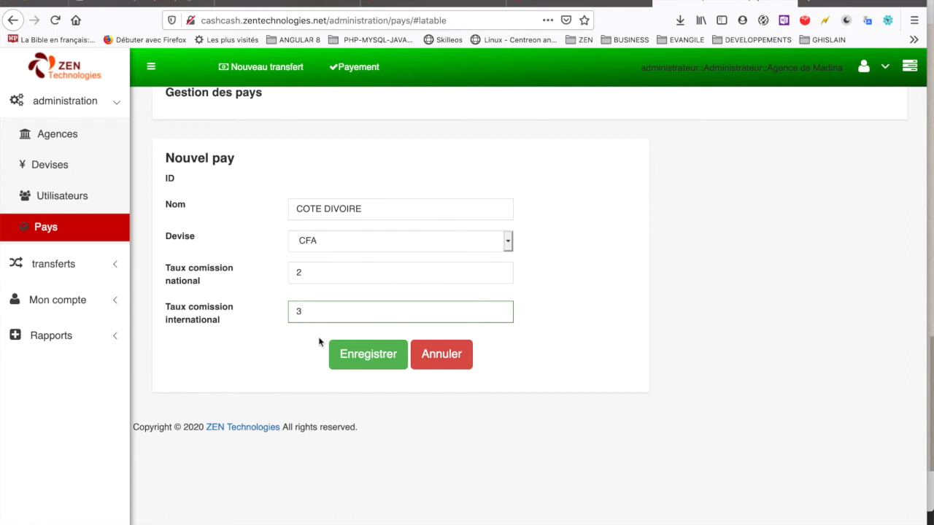
left_click(366, 358)
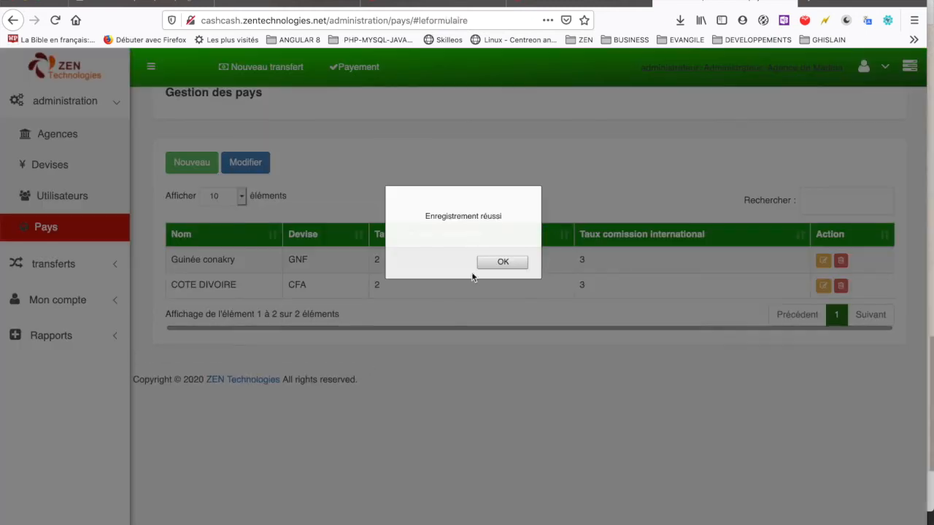
left_click(498, 263)
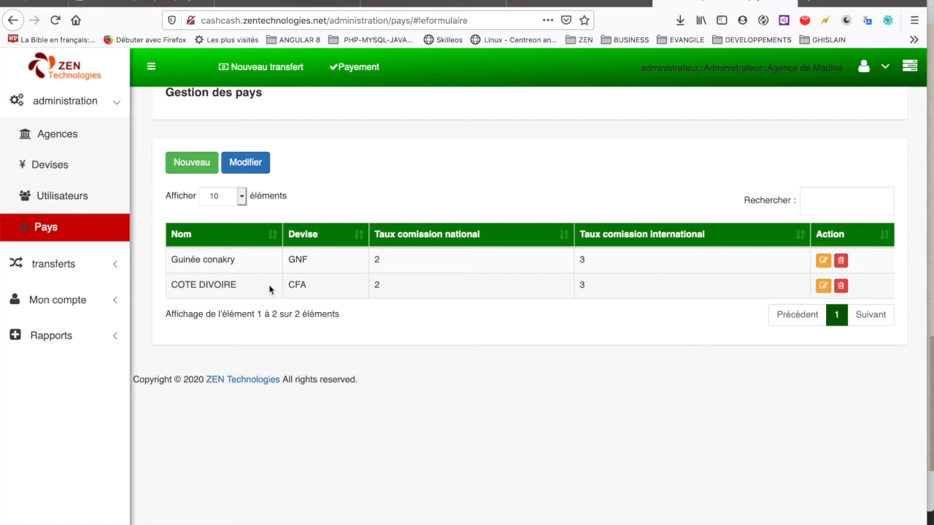
Step: Start a new user and enter the supervisor's last name, first name, phone number, login and password
left_click(61, 198)
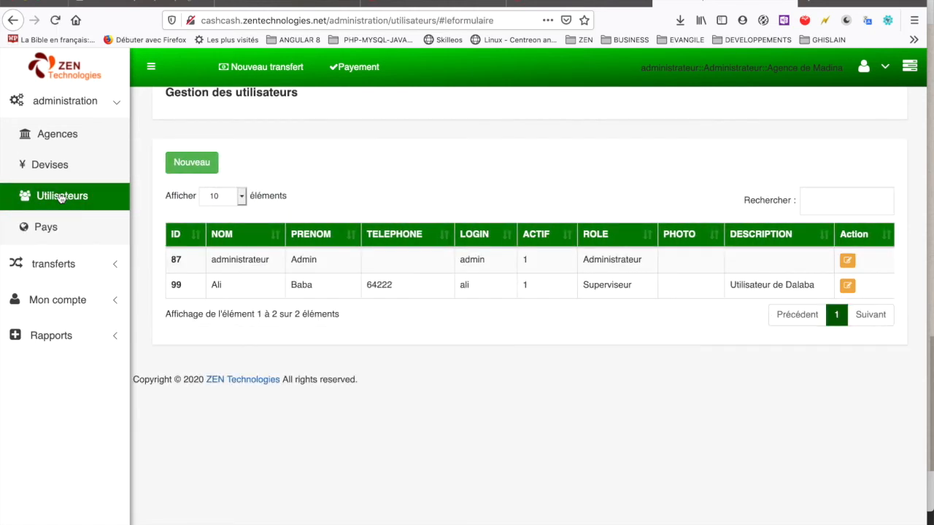
left_click(191, 166)
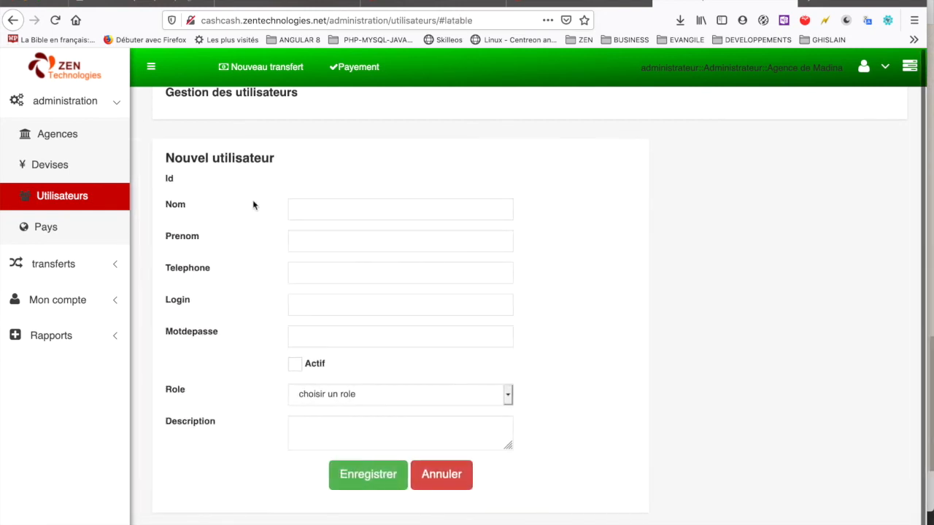
left_click(315, 210)
key("Tab")
key("Tab")
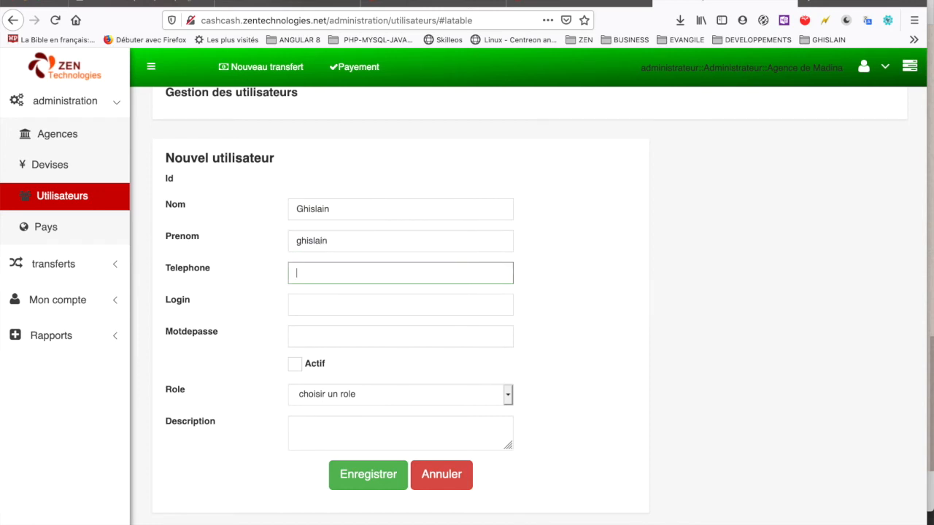
type("013232")
key("Tab")
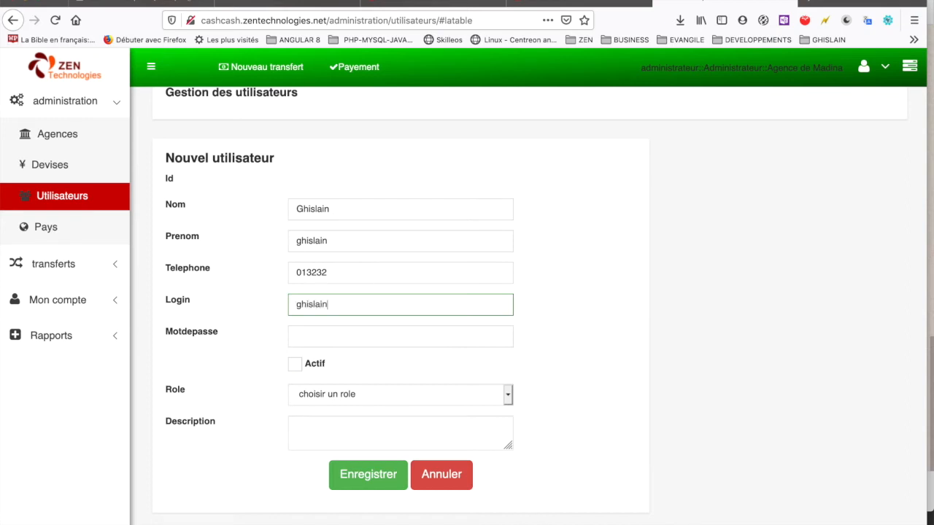
key("Tab")
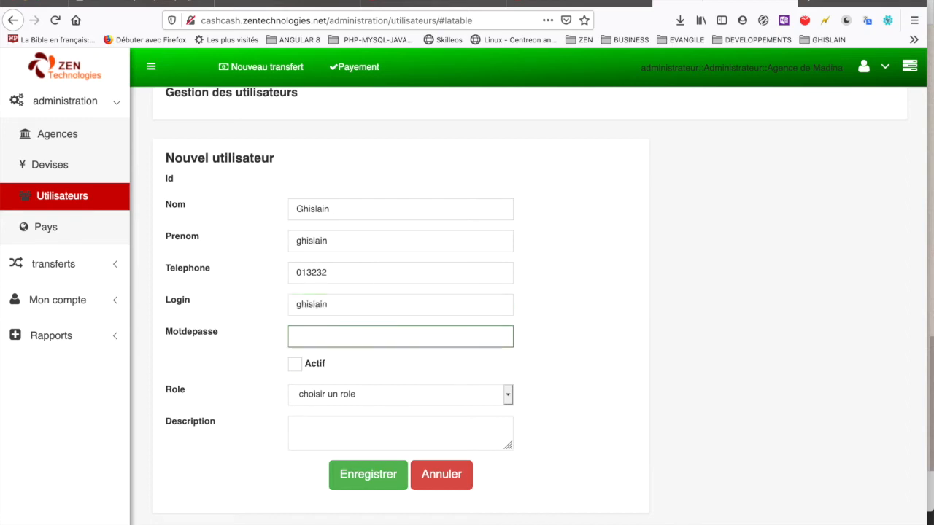
Step: Make the user active with the Superviseur role and description 'Utilisateur de l'agence d'ABIDJAN'
left_click(295, 364)
left_click(348, 395)
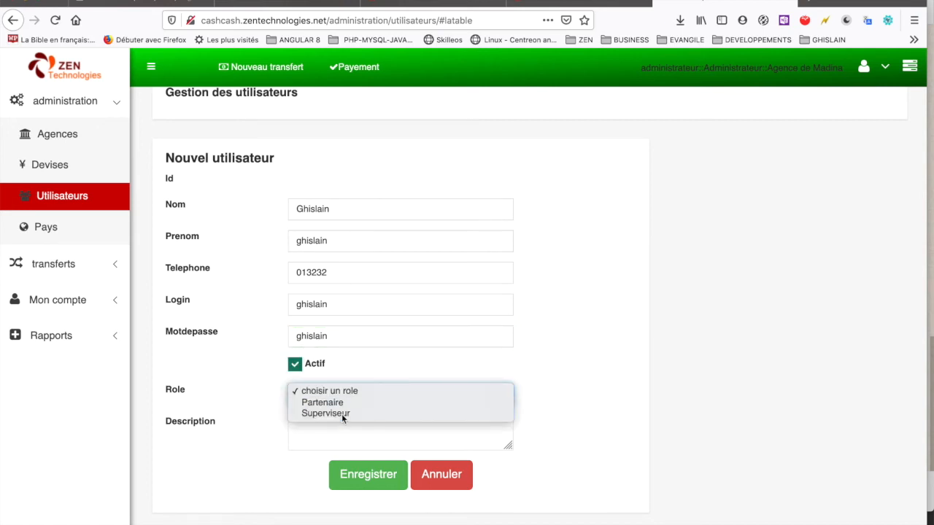
left_click(342, 414)
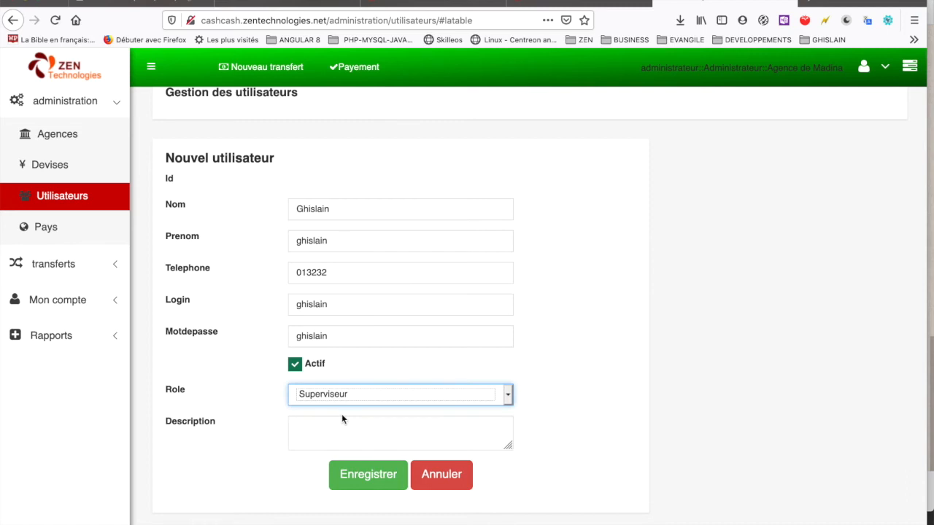
left_click(328, 423)
type("Agence de")
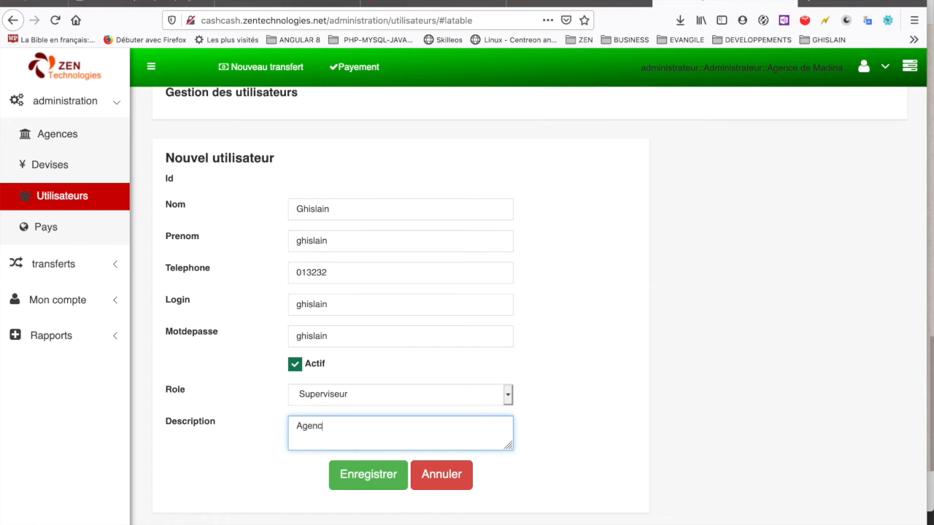
key("BackSpace")
key("BackSpace")
type("'ABIDJAN")
left_click(296, 428)
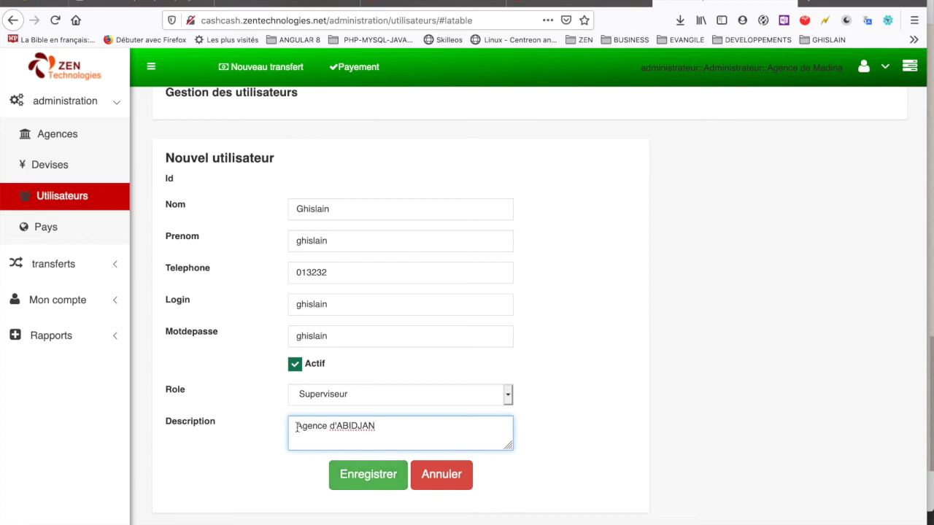
type("Utilisa")
type("teur de l")
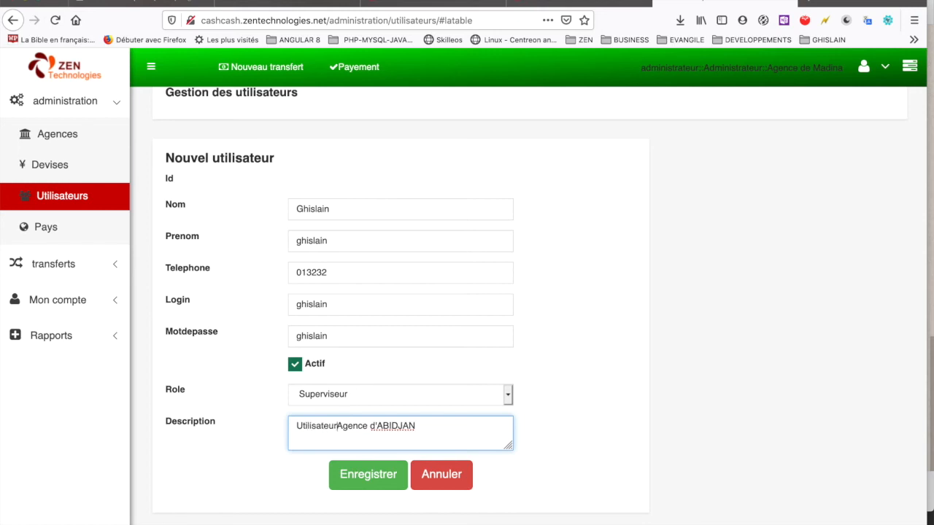
type("'")
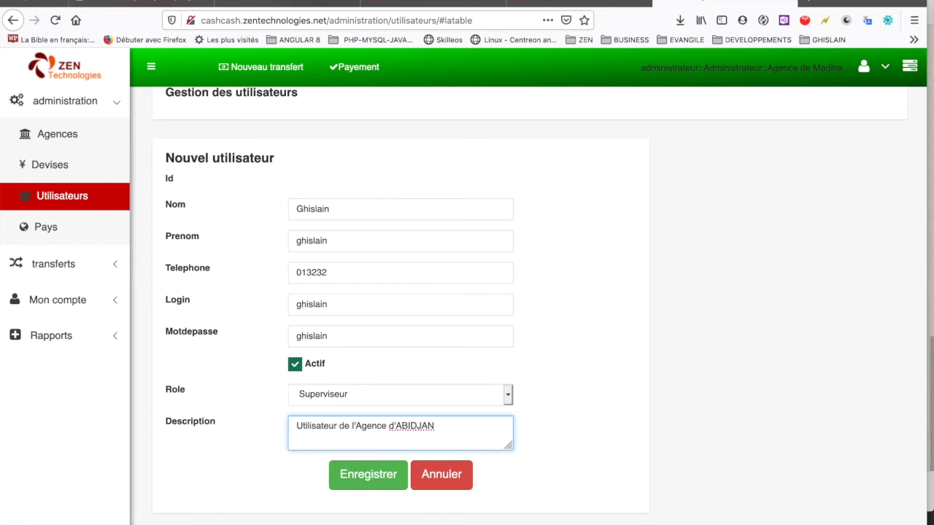
key("Delete")
type("a")
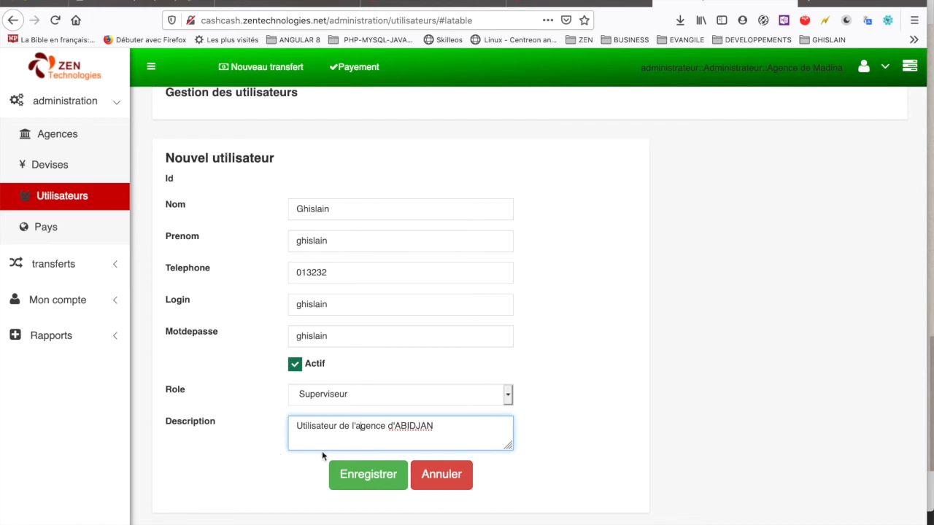
Step: Save the new user, confirm the success alert, check its row, and go to Agences
left_click(369, 476)
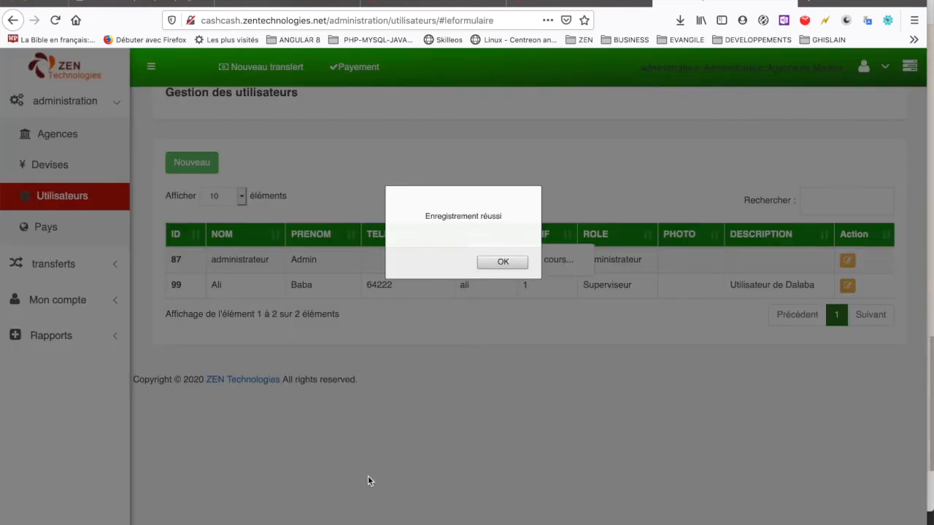
left_click(502, 261)
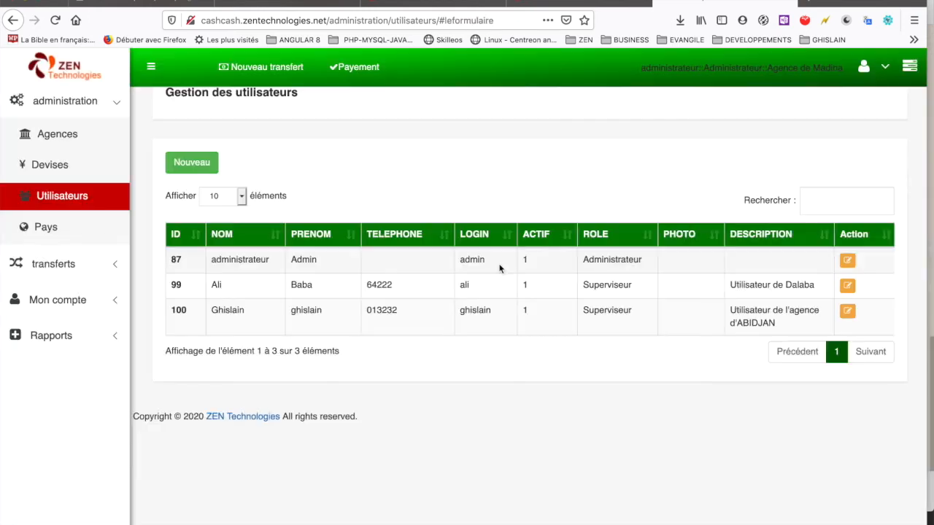
left_click(302, 322)
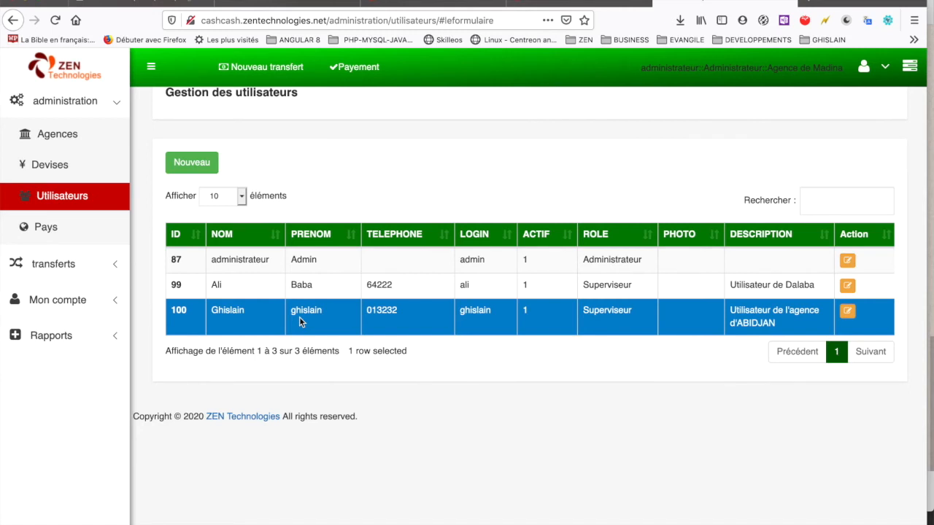
left_click(71, 133)
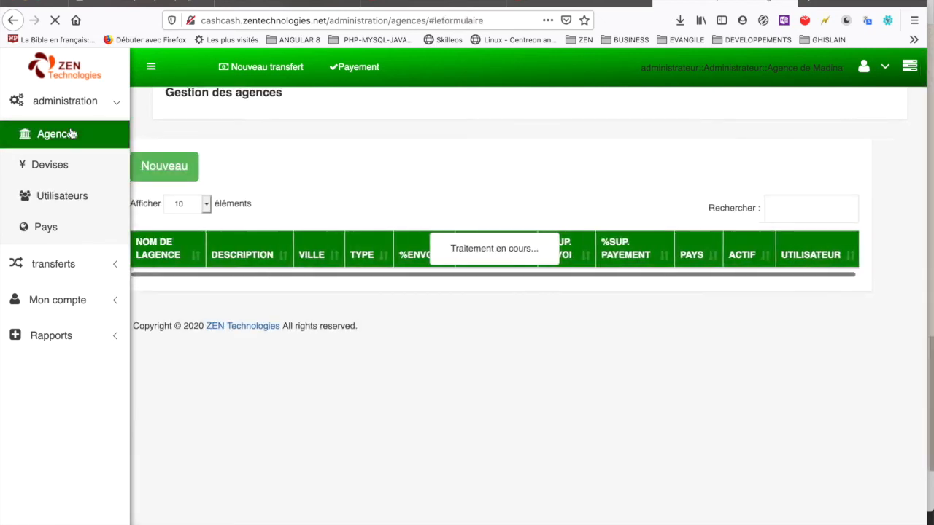
Step: Start a new agency named Abidjan, described 'Agence d'Abidjan', in the city Abidjan
left_click(199, 165)
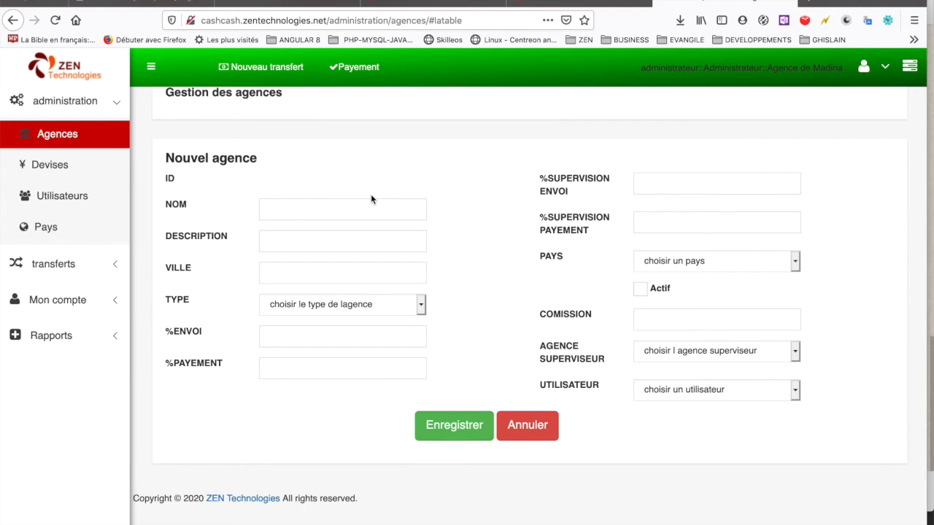
left_click(334, 211)
type("A")
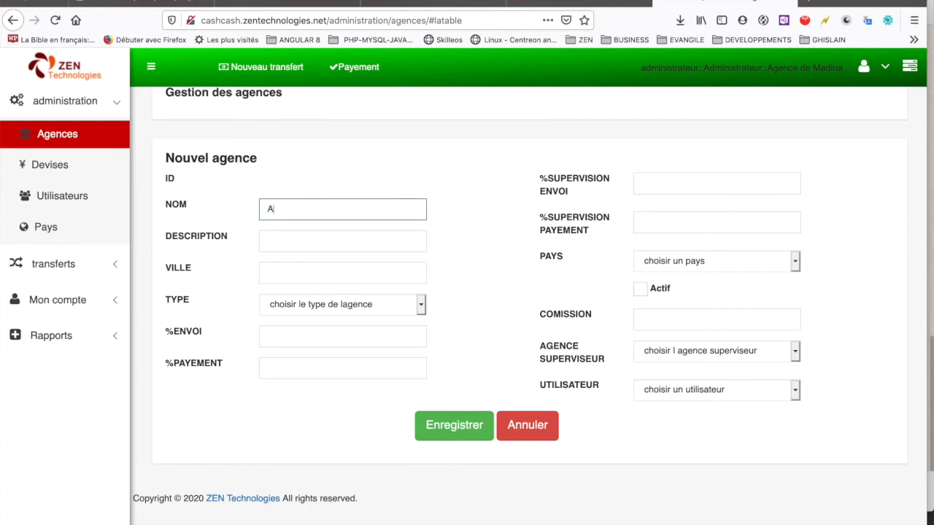
type("bidjan")
left_click(342, 241)
type("Agence d")
type("'ag")
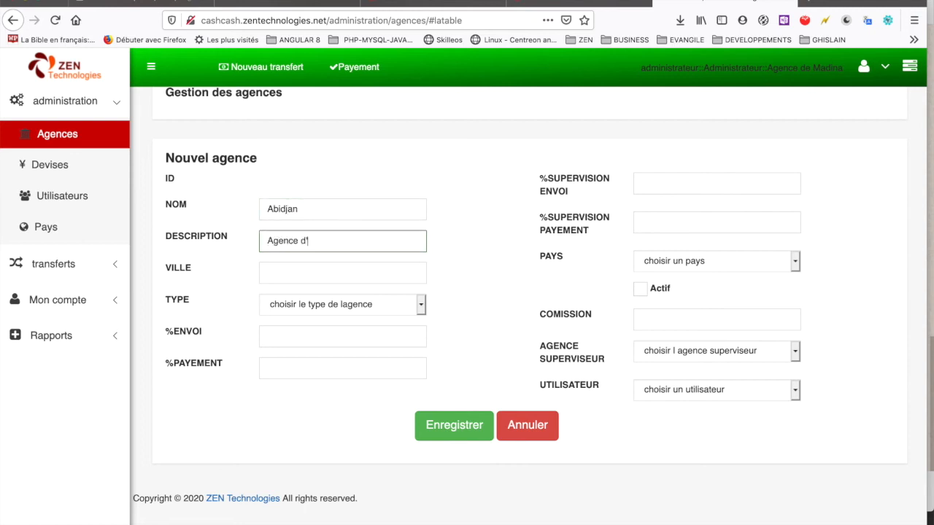
key("BackSpace")
type("bidjan")
left_click(320, 275)
type("Abidjan")
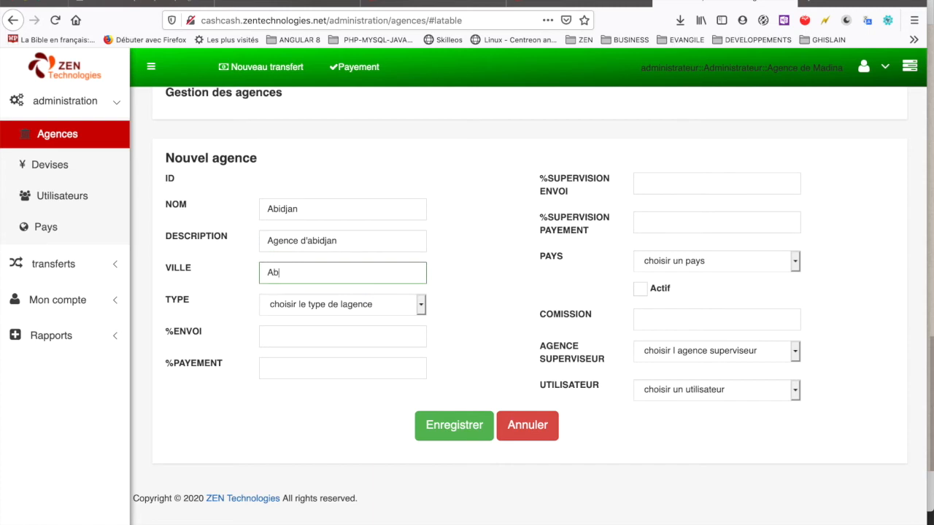
Step: Set type Agence superviseur, 12% send, 15% payment, and 0 for both supervision percentages
left_click(382, 302)
left_click(366, 313)
left_click(329, 334)
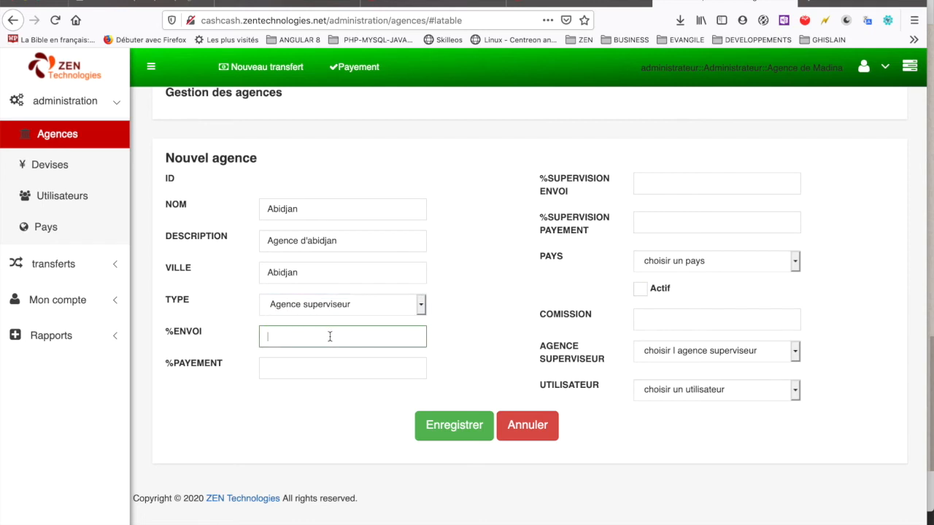
type("12")
left_click(318, 365)
type("15")
left_click(676, 181)
type("0")
left_click(664, 221)
type("0")
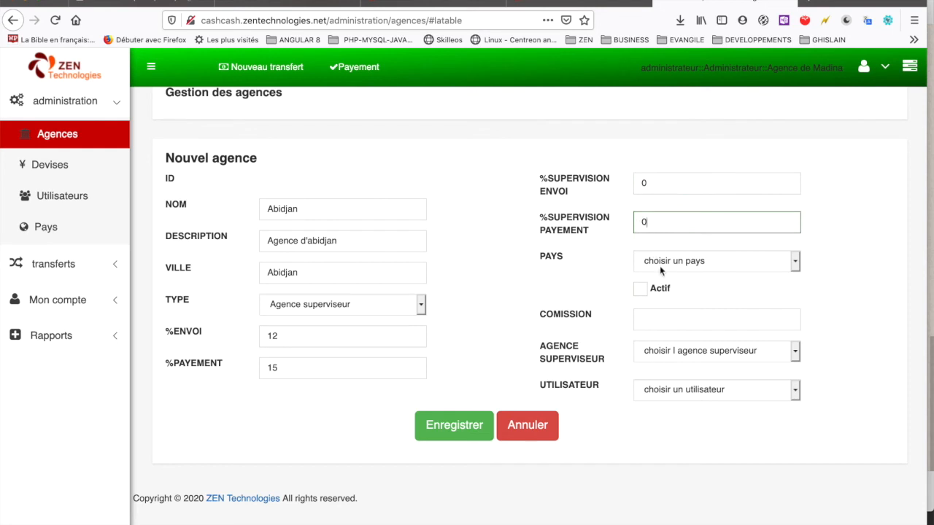
Step: Set country COTE DIVOIRE, active, commission 0, under Agence de Madina, assign the new supervisor, and save
left_click(660, 267)
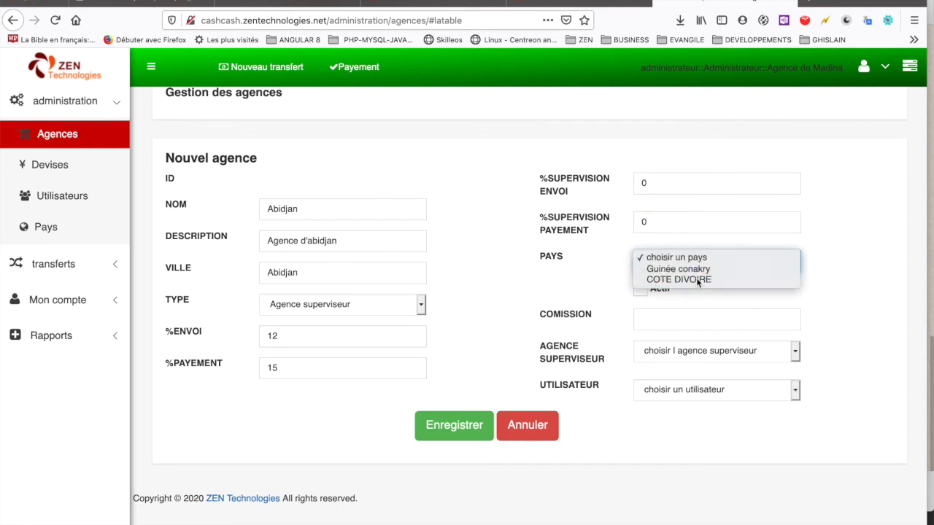
left_click(696, 279)
left_click(640, 289)
left_click(655, 321)
type("0")
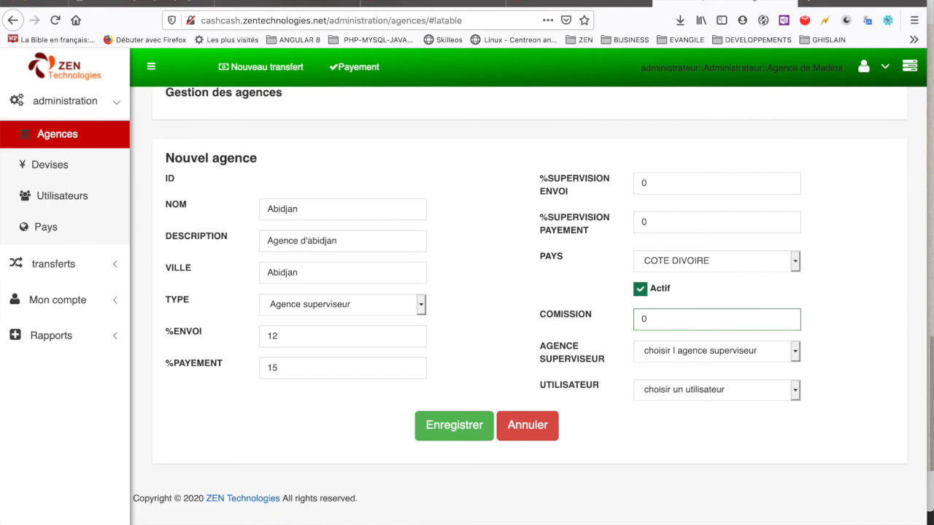
left_click(712, 351)
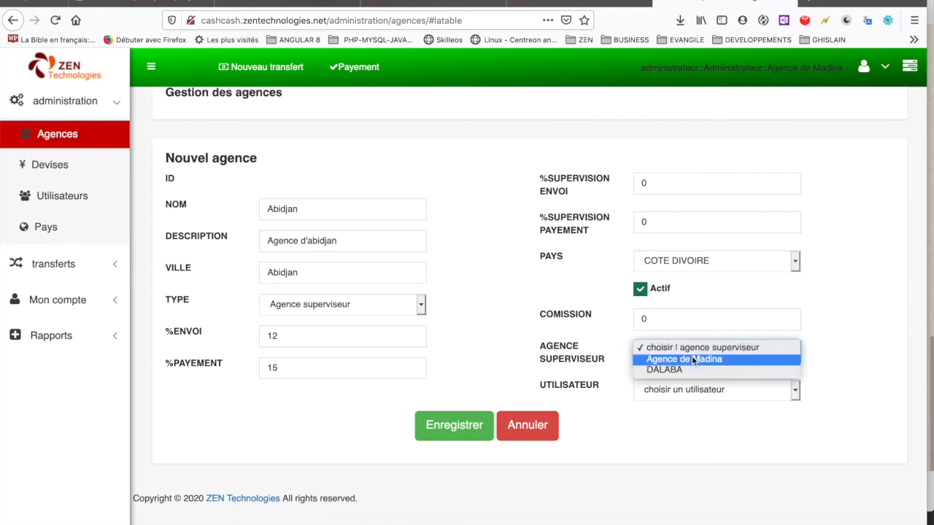
left_click(693, 359)
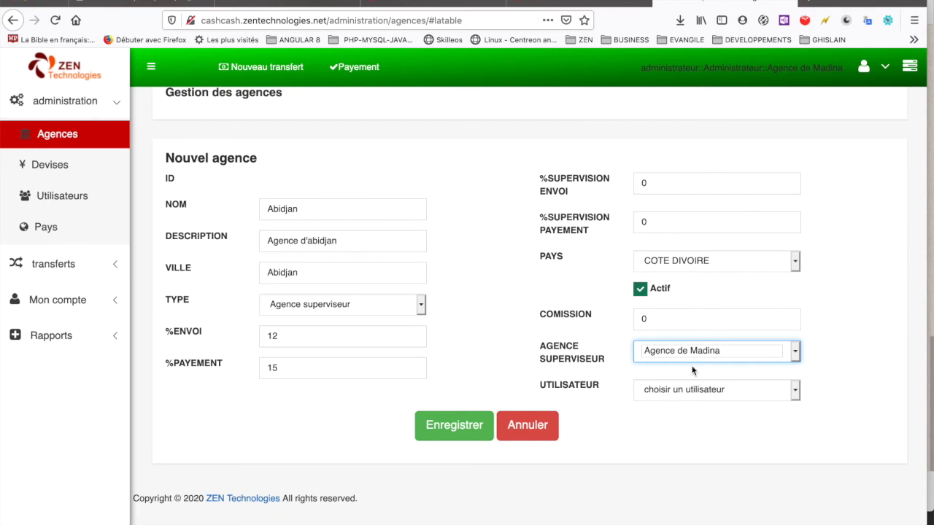
left_click(696, 389)
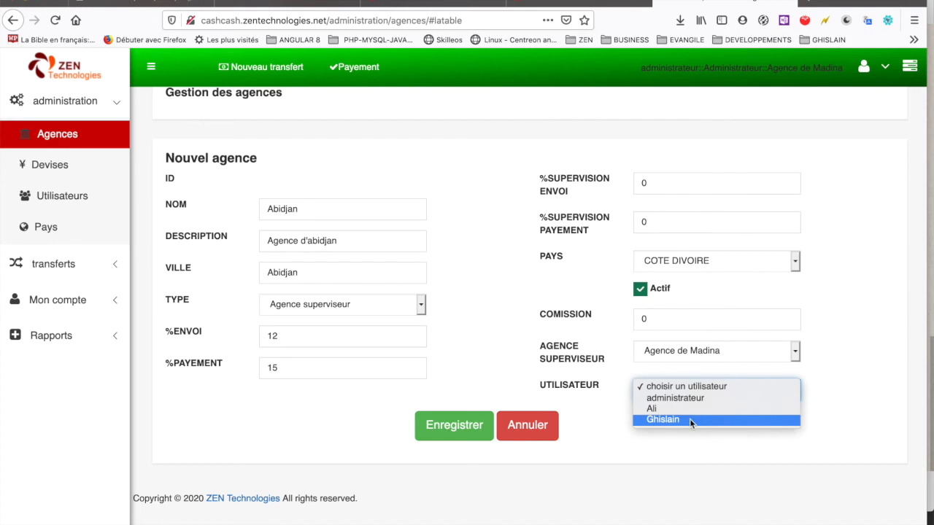
left_click(689, 420)
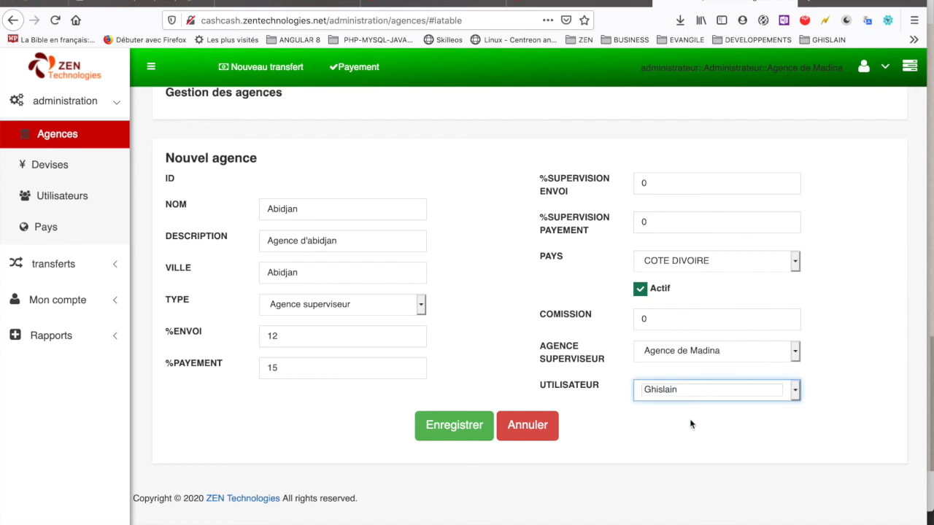
left_click(450, 436)
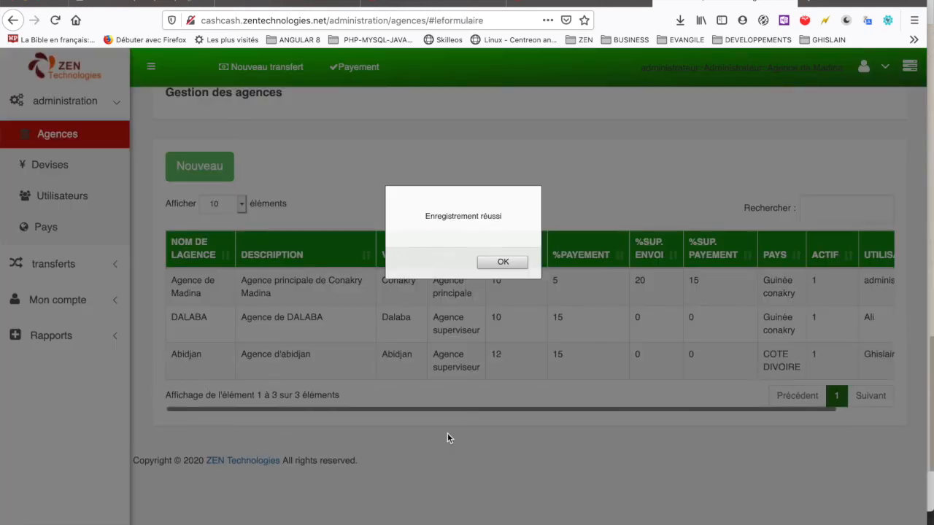
Step: Dismiss the confirmation and scroll the agencies table sideways to check Abidjan's UTILISATEUR column
left_click(505, 265)
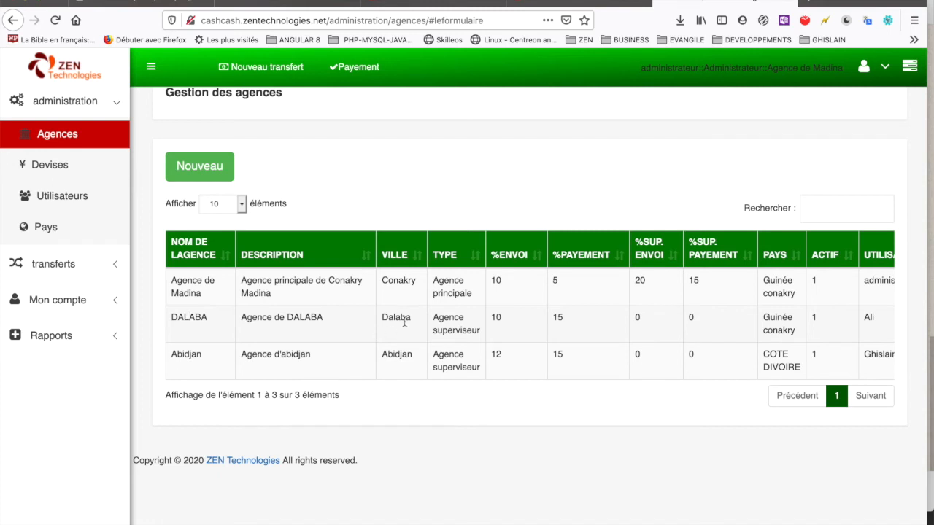
scroll(639, 294, "right", 3)
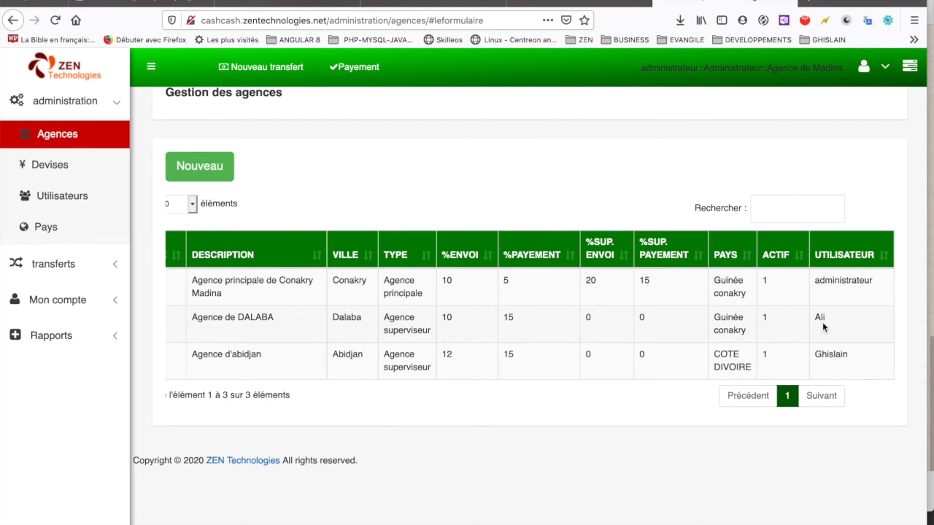
scroll(823, 327, "left", 3)
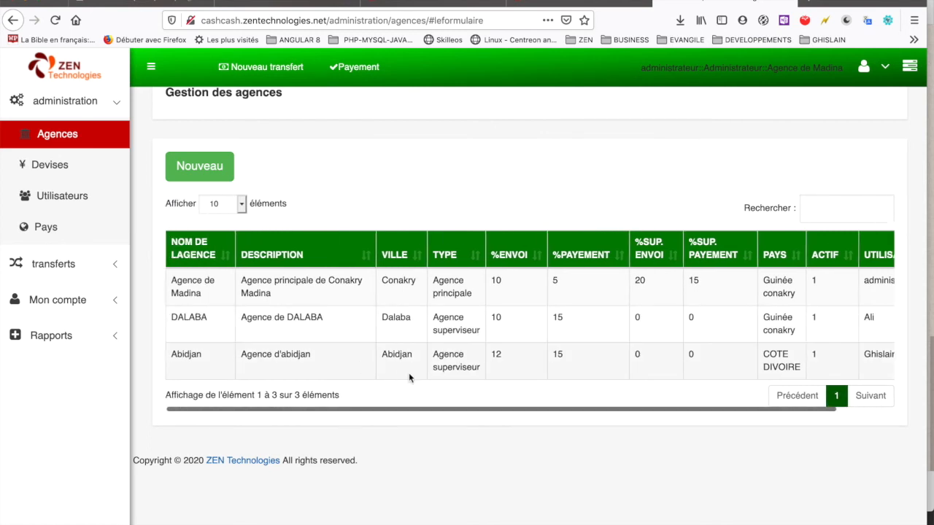
scroll(408, 373, "right", 2)
scroll(583, 375, "left", 2)
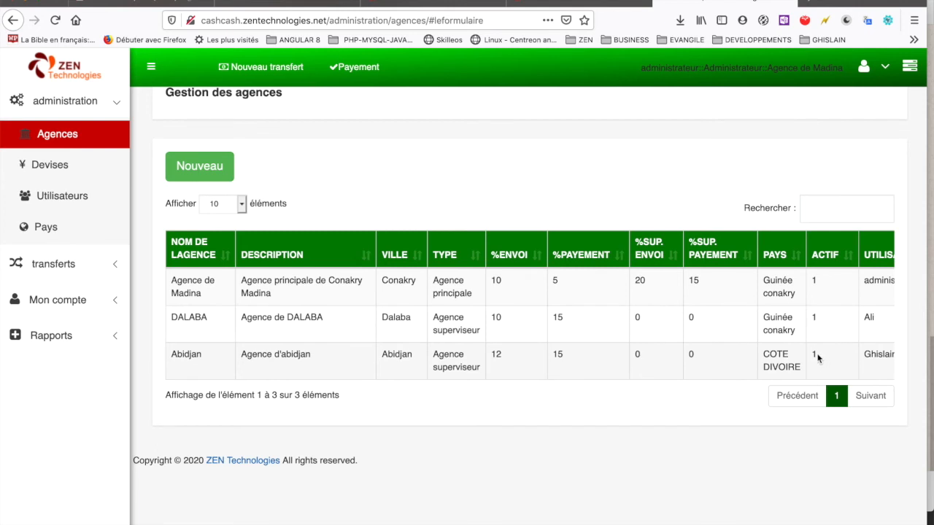
Step: Log the administrator out through the account menu's Deconnexion
left_click(884, 69)
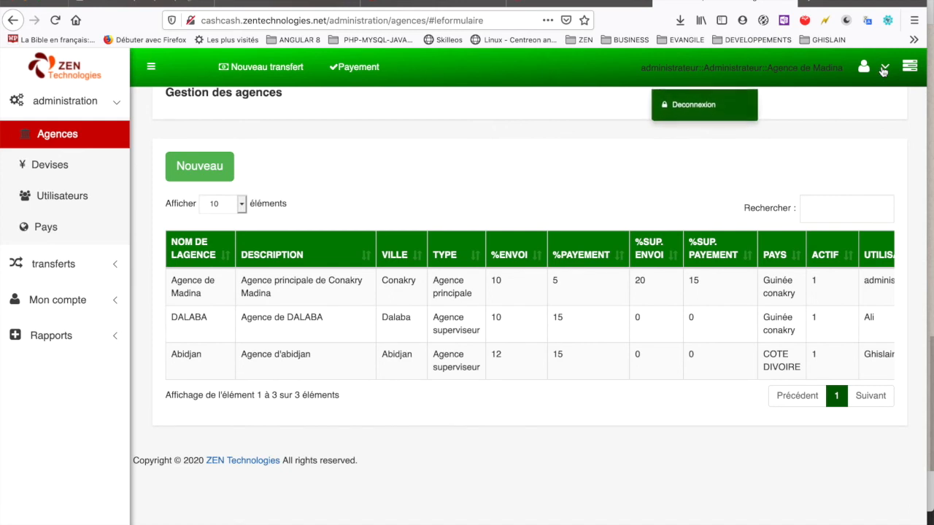
left_click(692, 105)
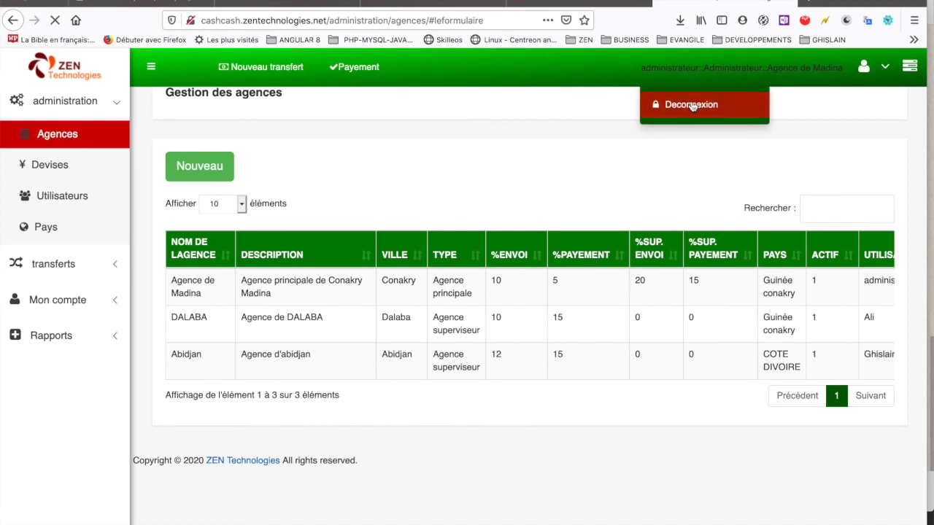
Step: Sign in with the DALABA supervisor's login and password, declining Firefox's offer to save them
left_click(481, 148)
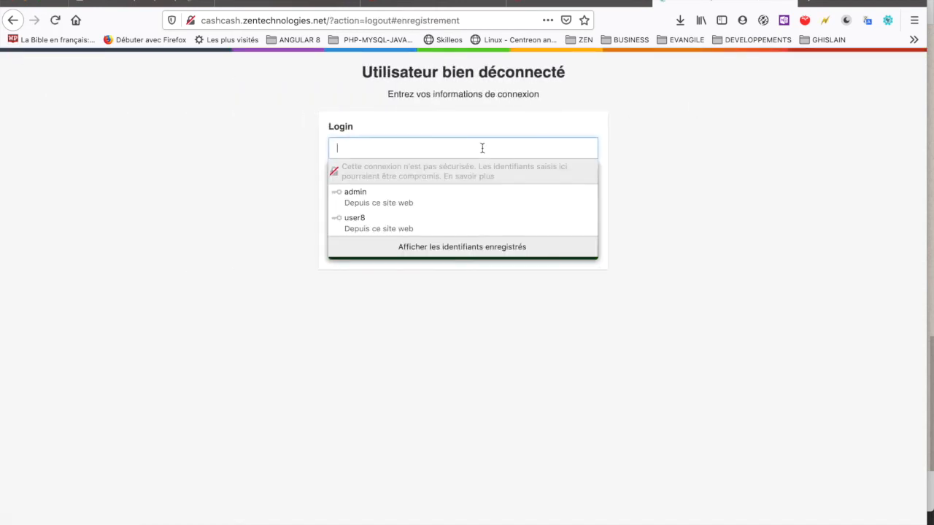
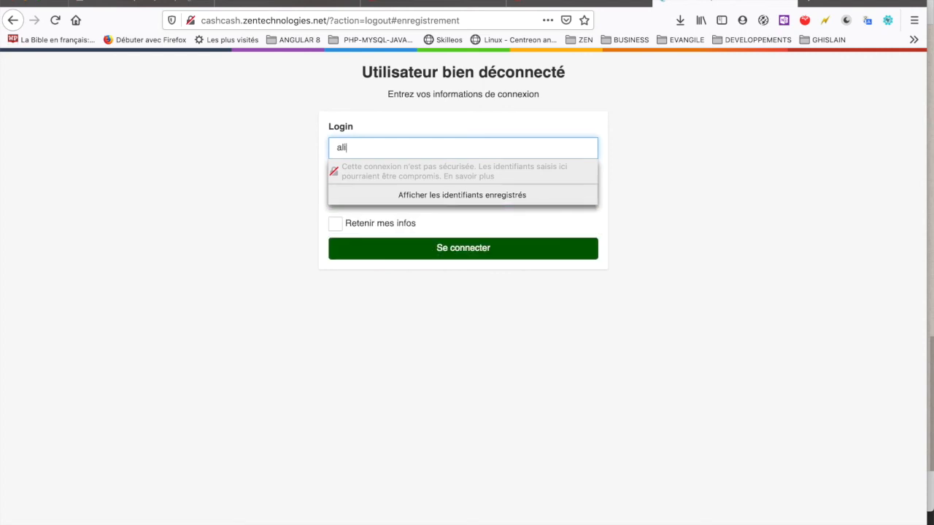
key("Tab")
left_click(244, 188)
left_click(448, 251)
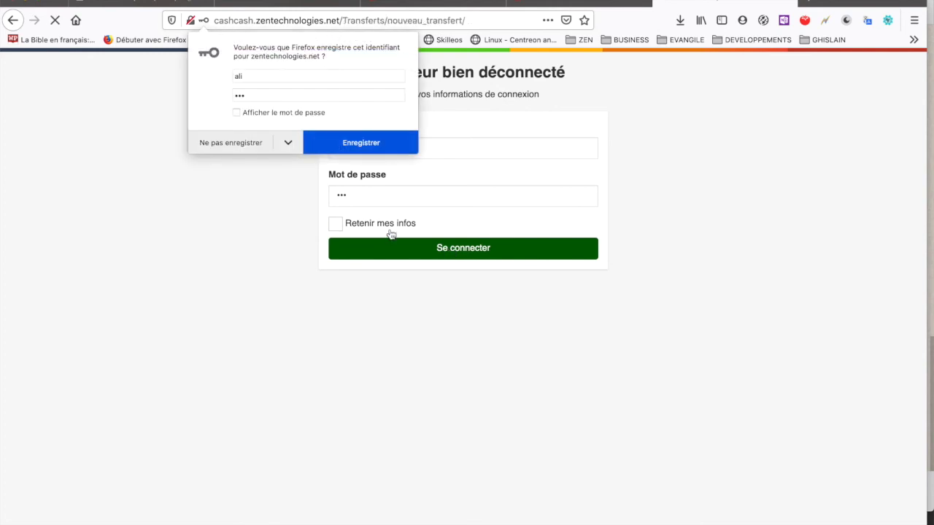
left_click(229, 145)
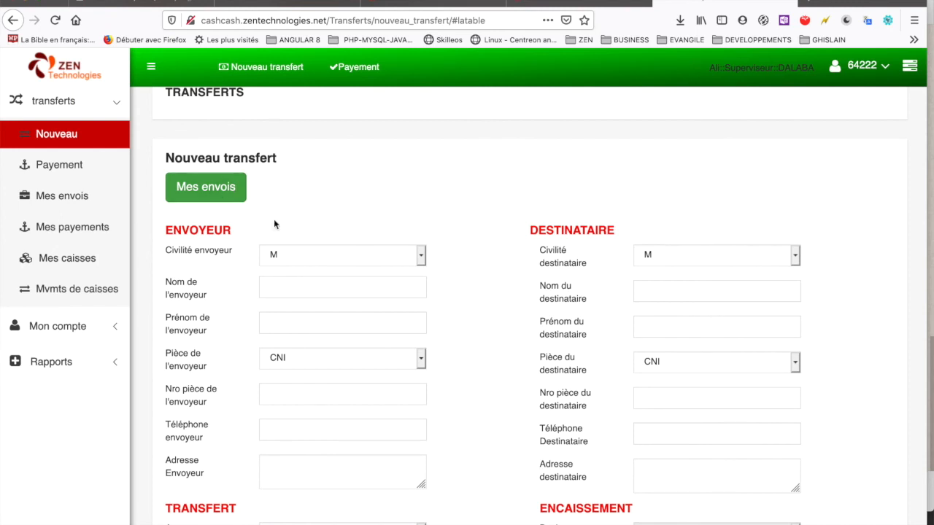
Step: Highlight the Superviseur role and DALABA agency in the header, and toggle the transfers menu
left_click(714, 68)
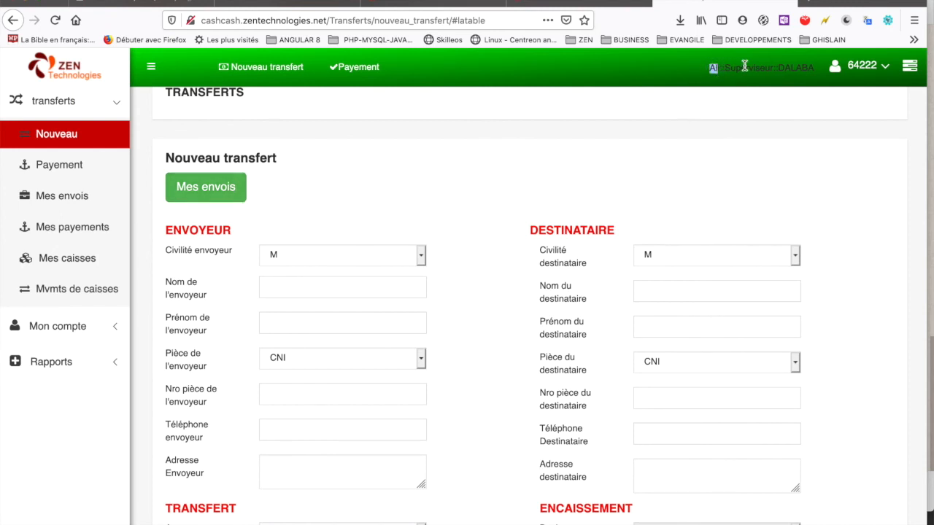
double_click(744, 66)
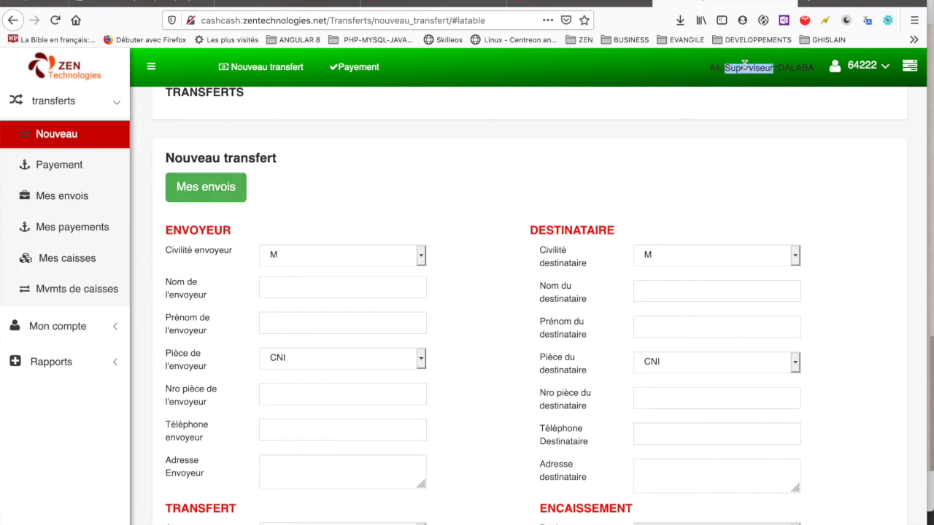
double_click(799, 68)
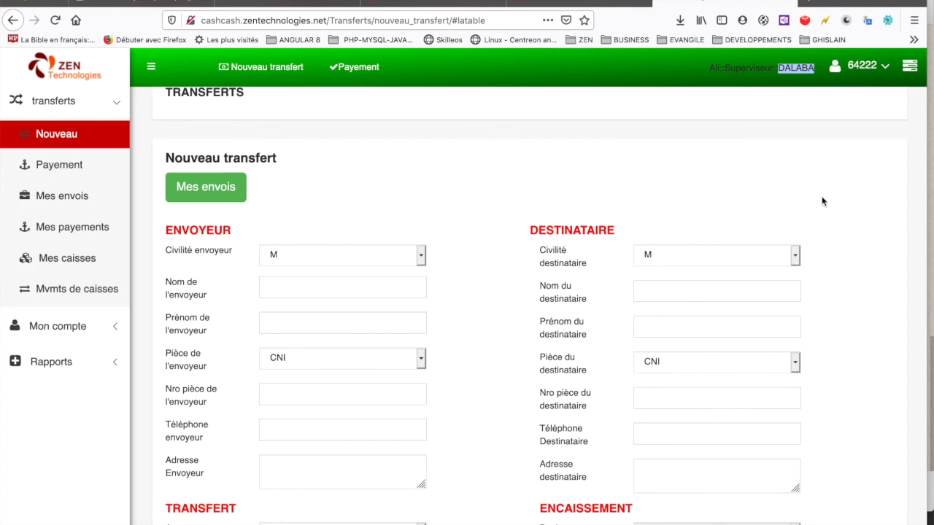
left_click(103, 108)
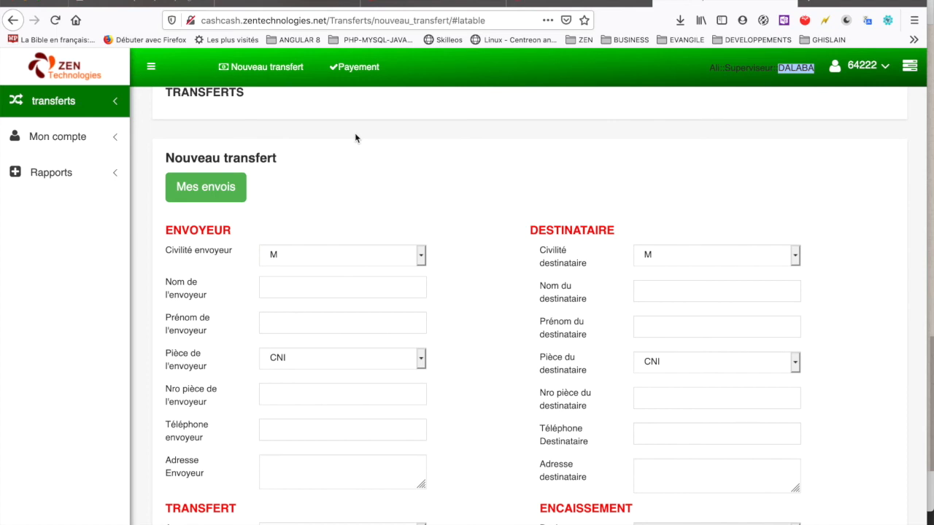
left_click(104, 112)
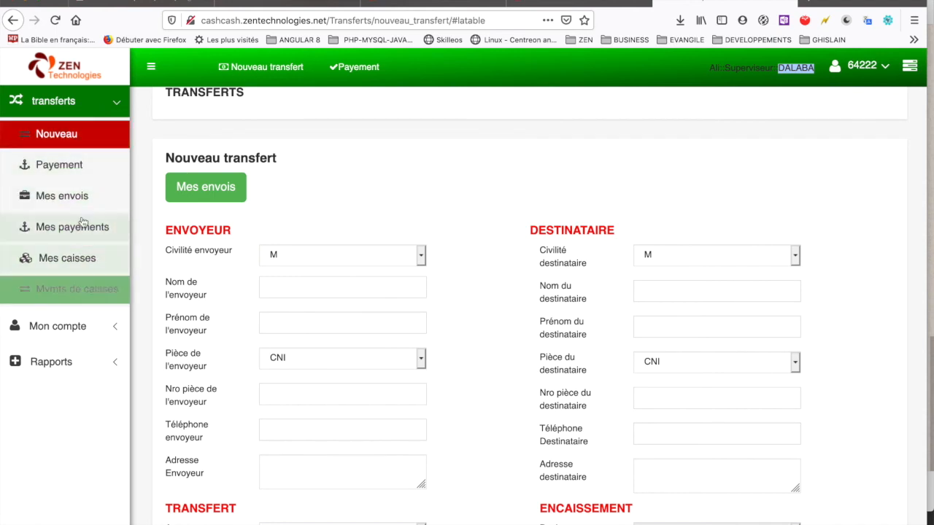
left_click(115, 108)
left_click(115, 108)
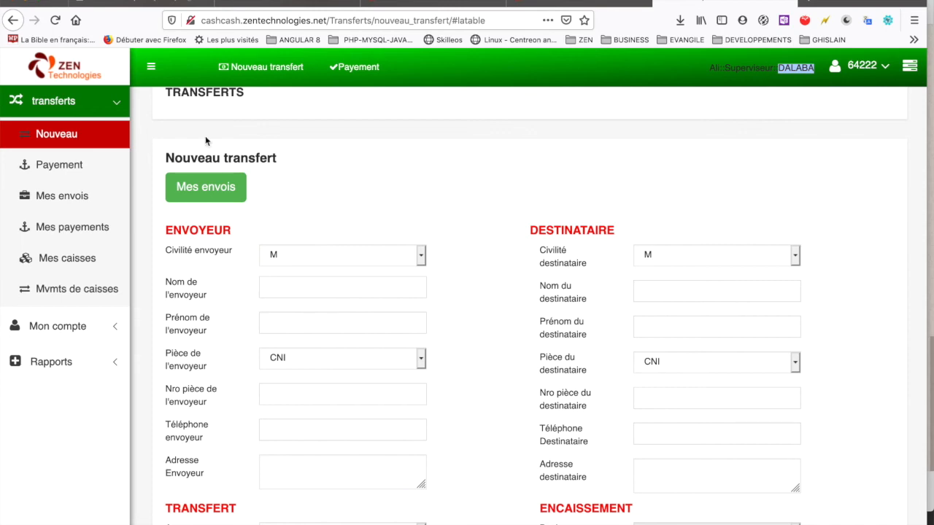
Step: Scroll through the transfer form, then log out via the account menu's Deconnexion
scroll(326, 222, "down", 5)
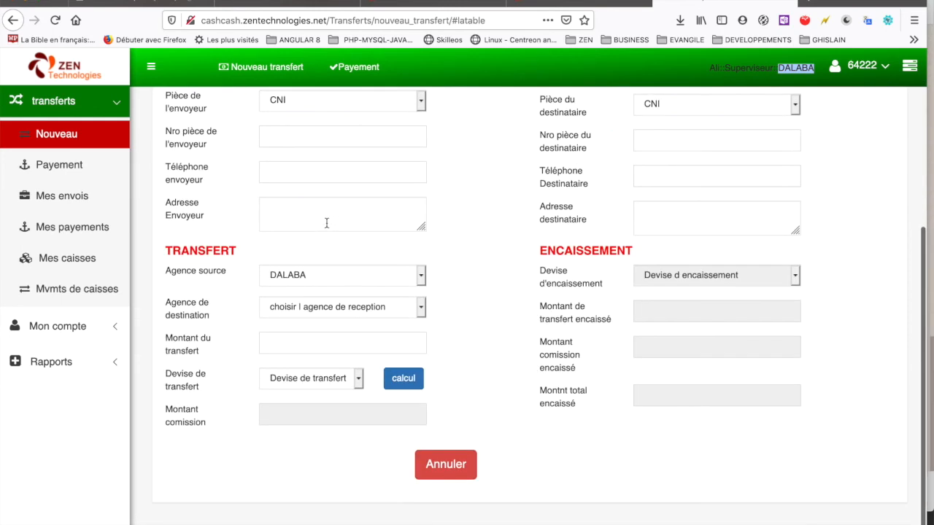
scroll(326, 223, "up", 5)
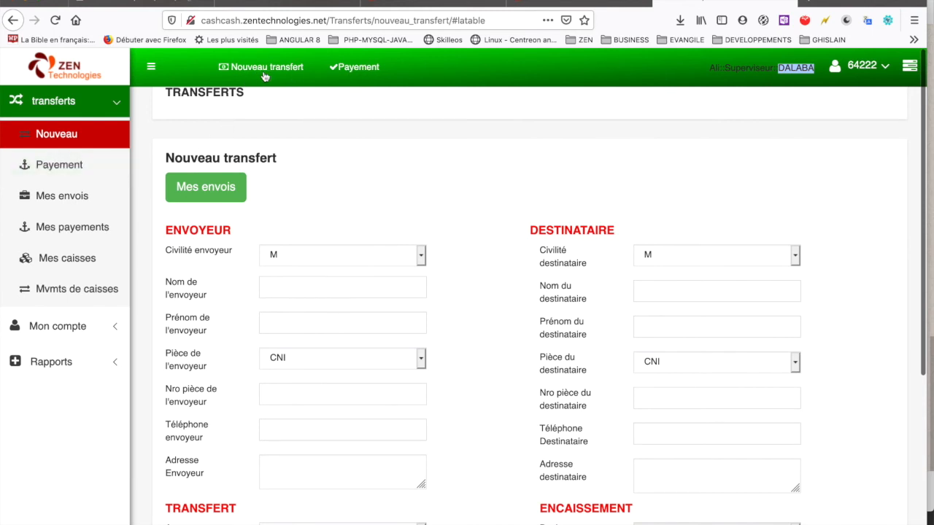
scroll(405, 197, "down", 5)
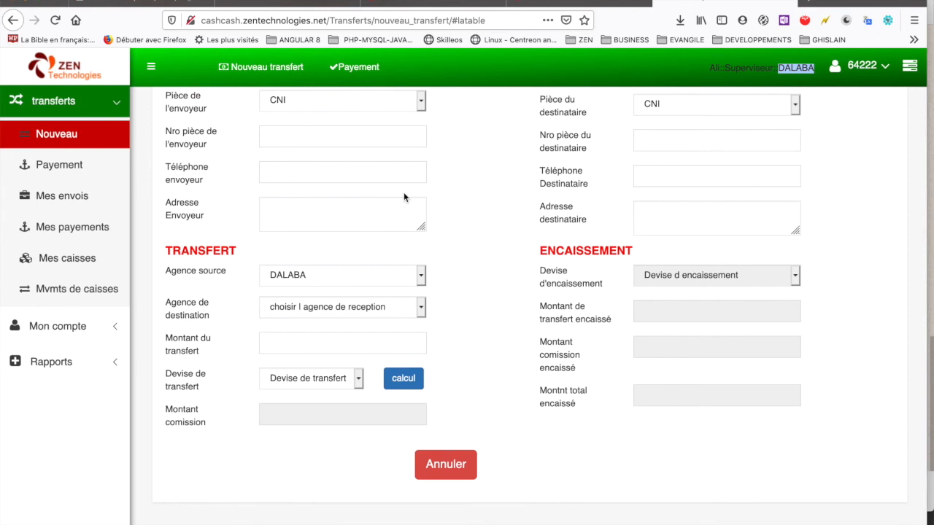
scroll(403, 195, "up", 5)
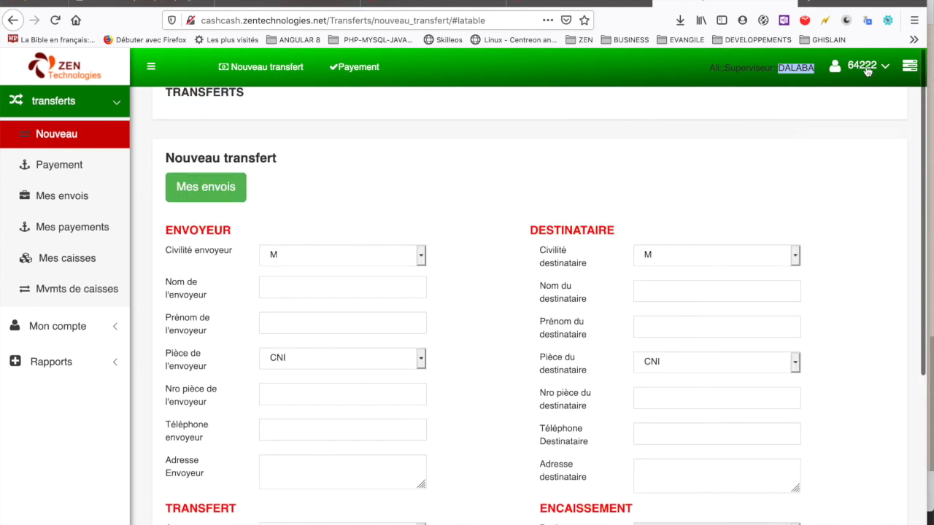
left_click(879, 68)
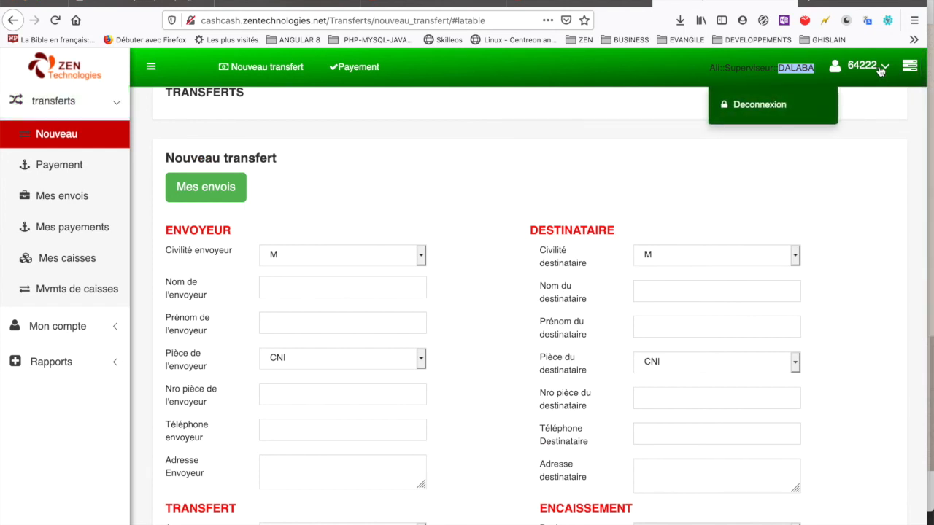
left_click(762, 107)
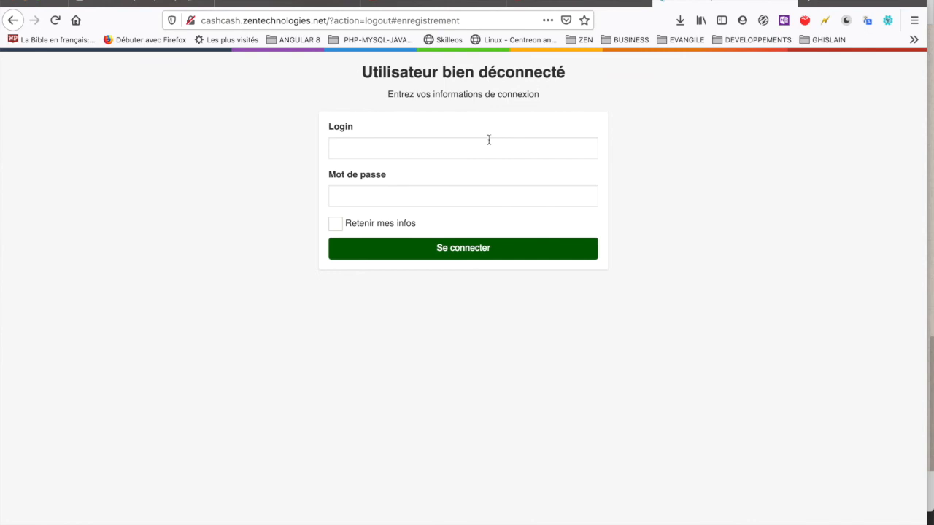
Step: Sign in with the Abidjan supervisor's login and password, declining Firefox's offer to save them
left_click(487, 144)
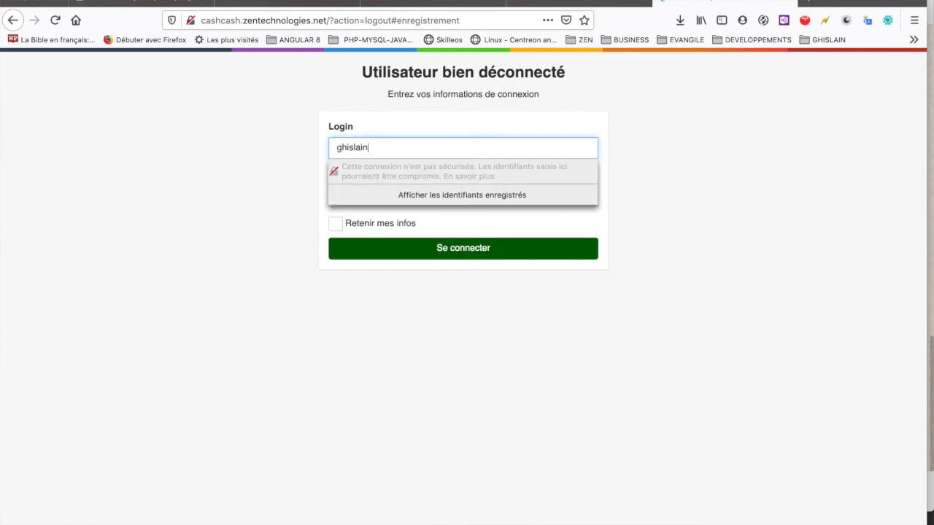
key("Tab")
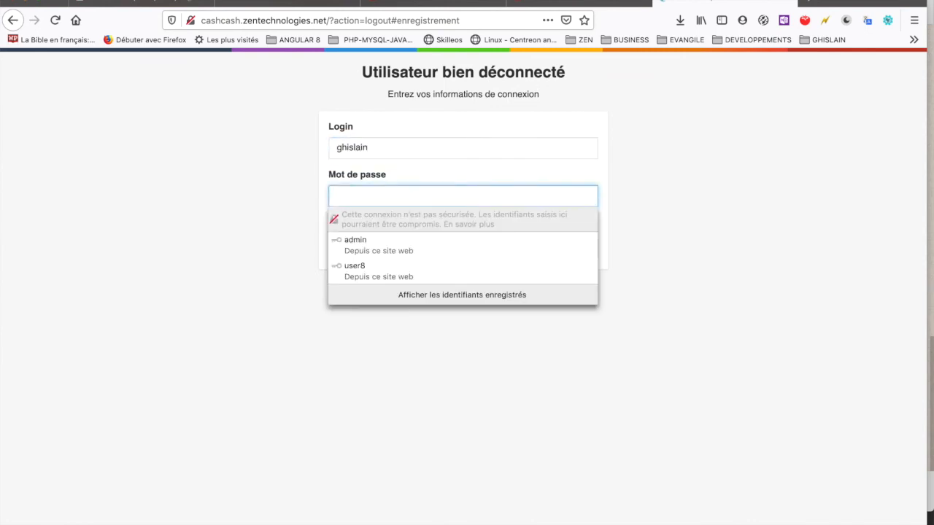
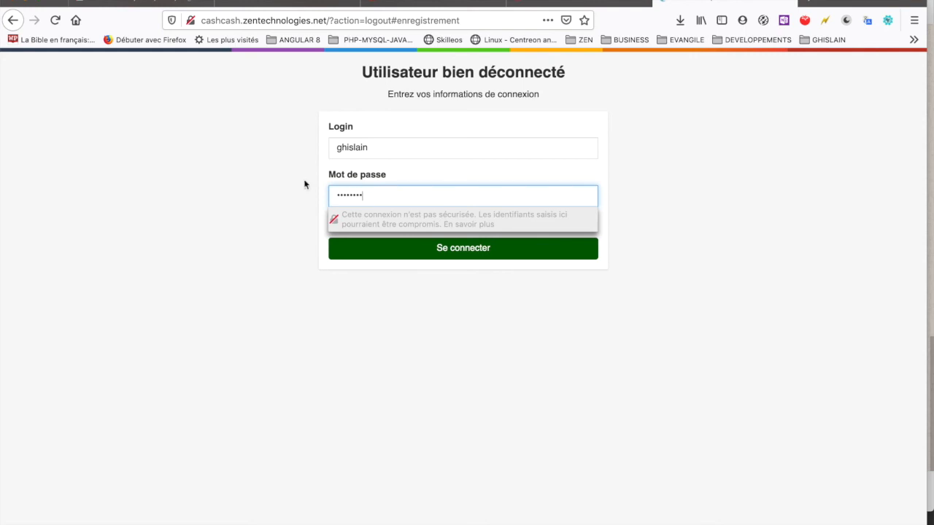
left_click(234, 235)
left_click(448, 254)
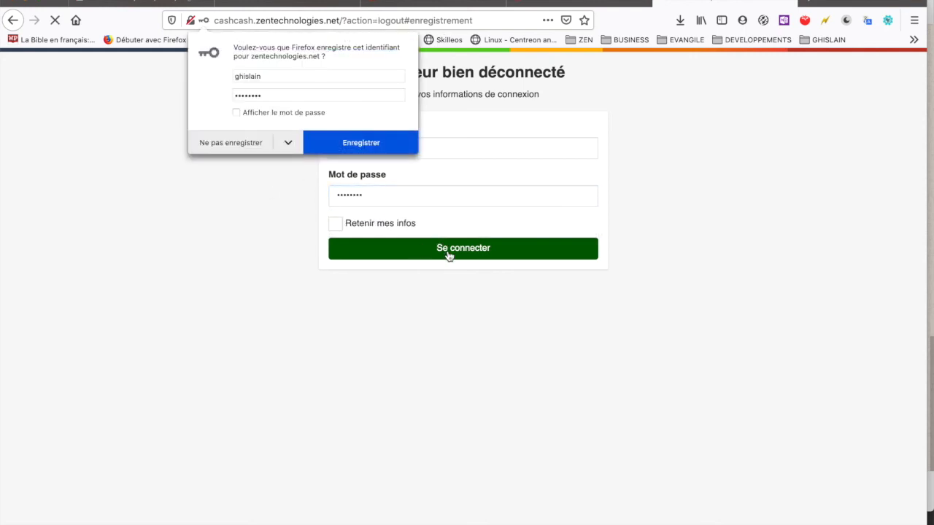
left_click(230, 143)
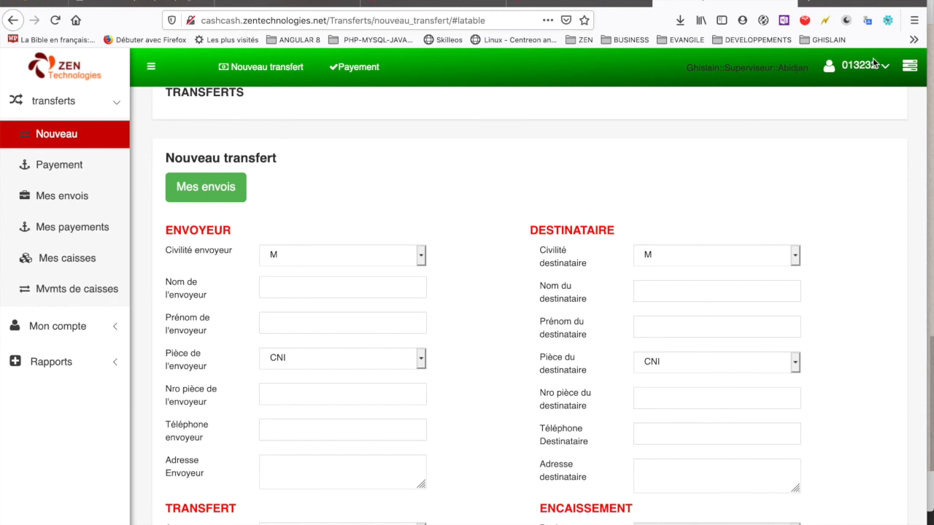
Step: Confirm the Superviseur::Abidjan header and list the six Abidjan GNF and CFA cash boxes
double_click(793, 69)
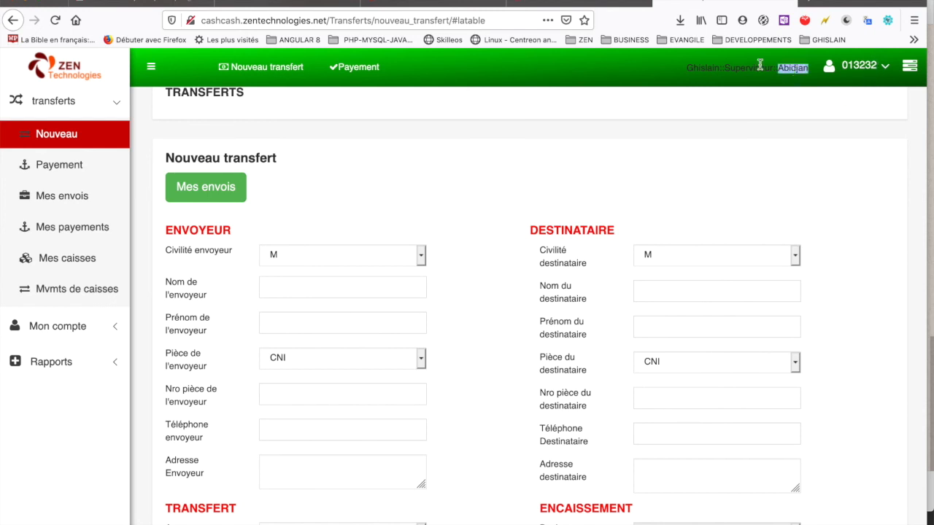
double_click(759, 69)
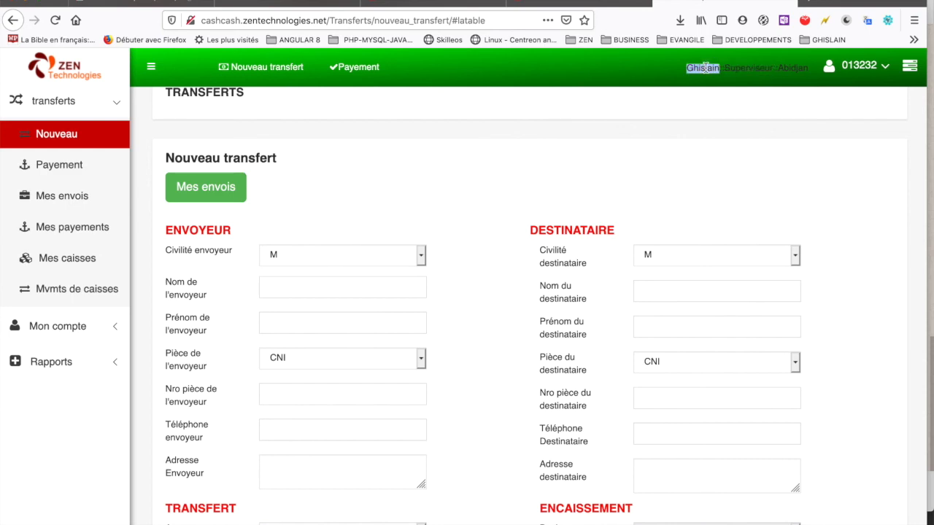
scroll(496, 163, "down", 5)
scroll(496, 169, "up", 5)
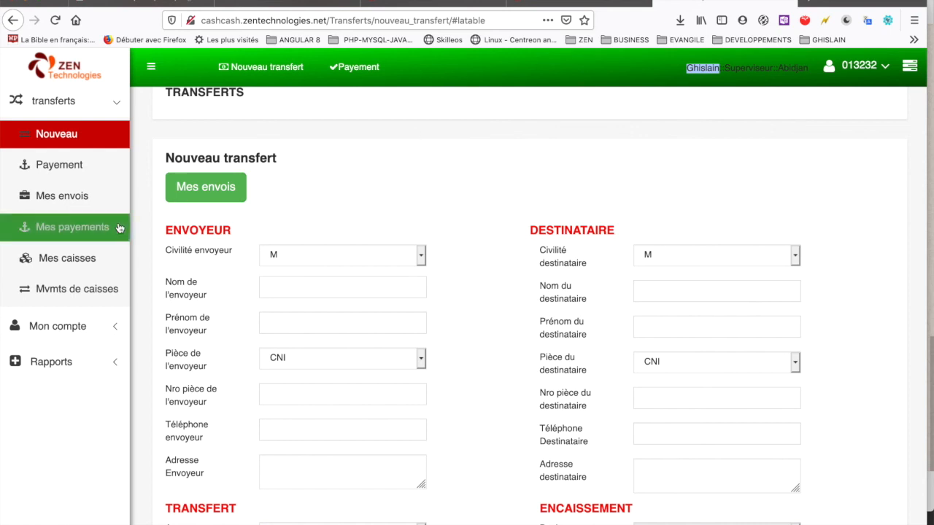
left_click(64, 259)
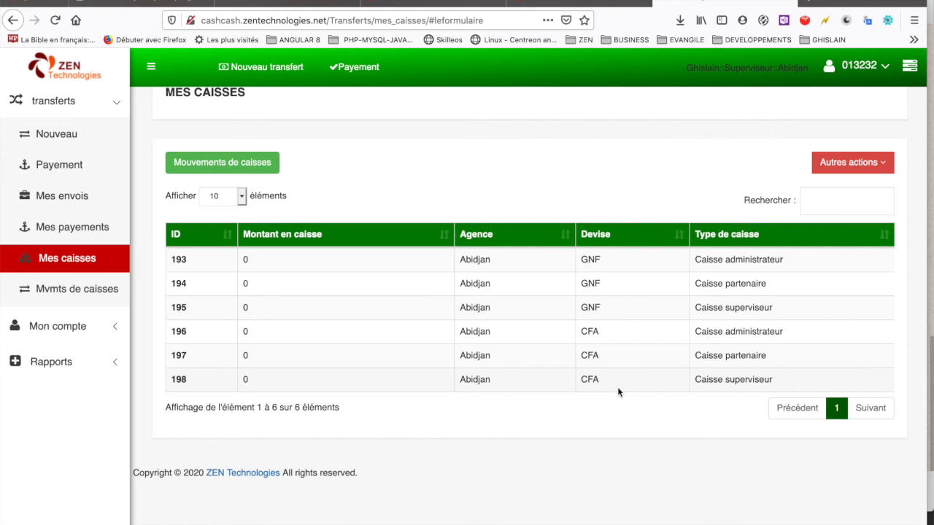
double_click(748, 69)
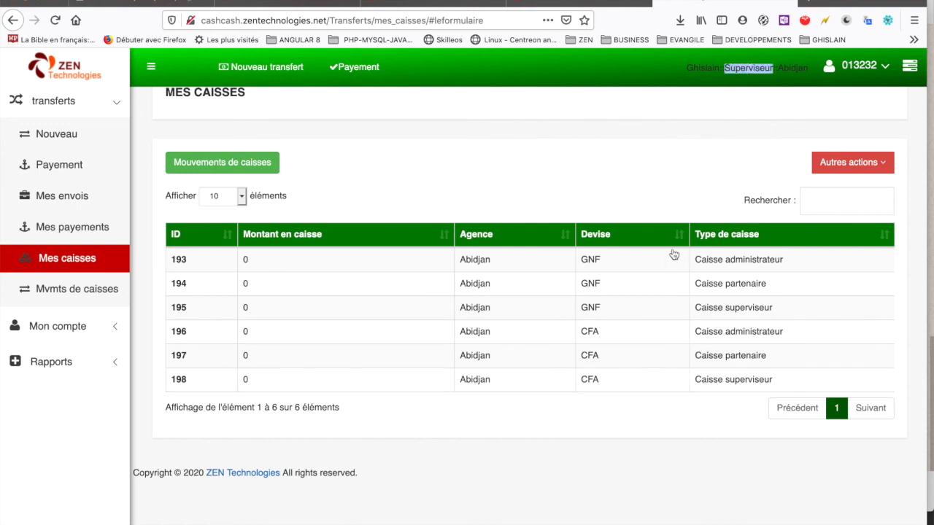
double_click(752, 307)
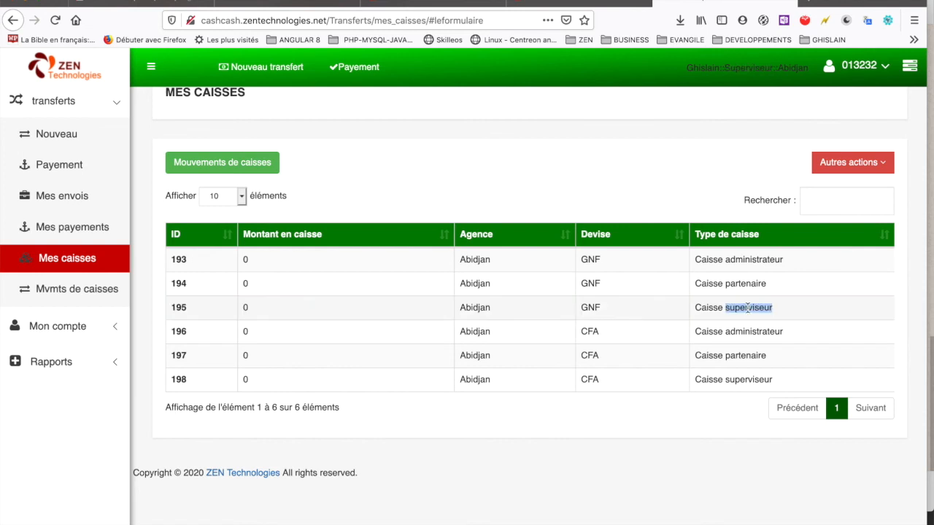
triple_click(749, 307)
left_click(748, 307)
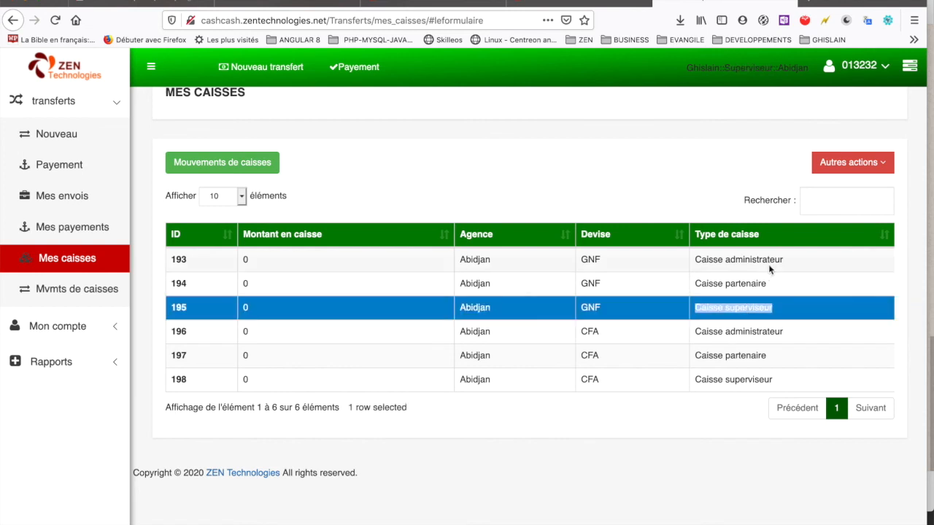
double_click(736, 380)
left_click(736, 383)
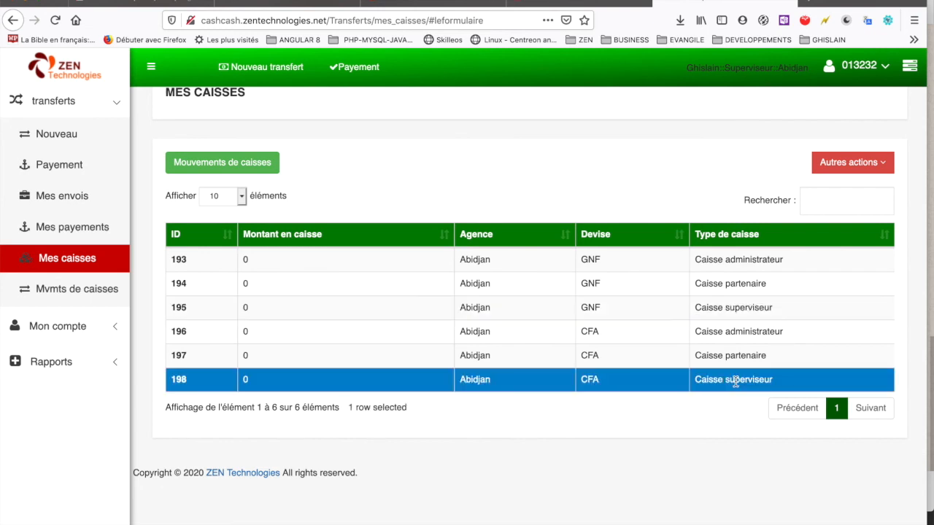